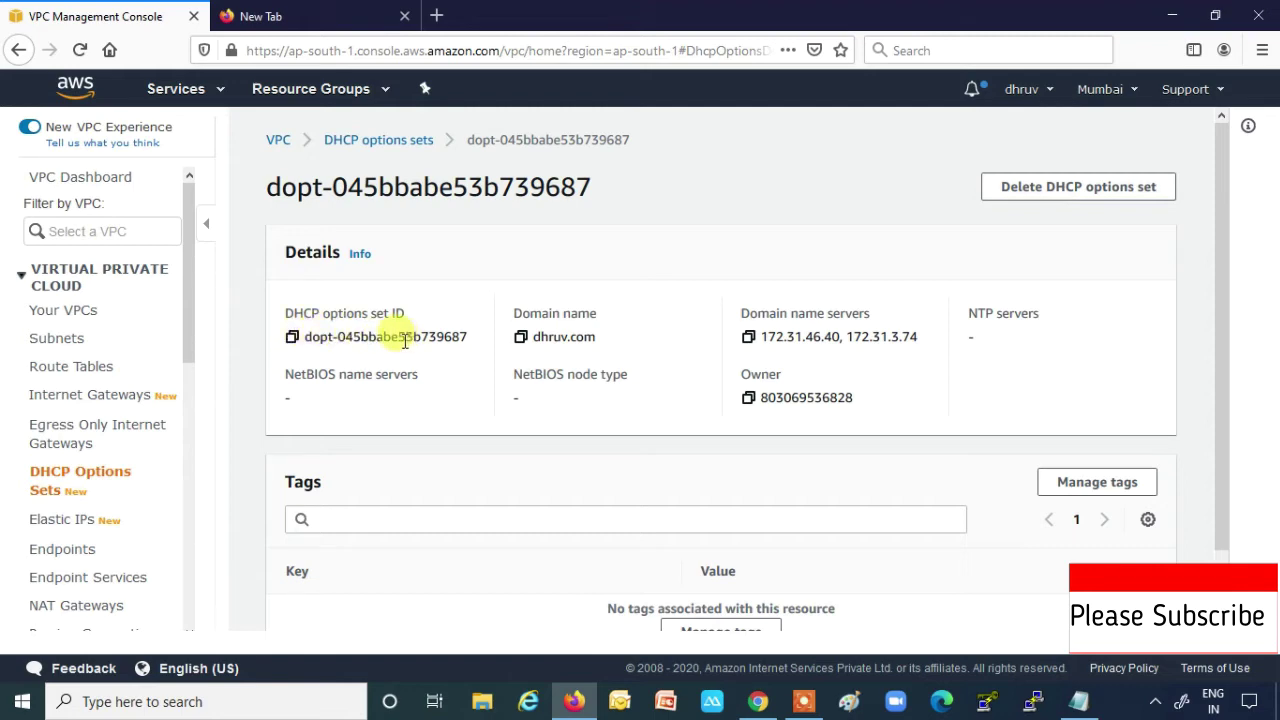
Assign the DHCP options set dopt-045bbabe53b739687 to the VPC vpc-367a715e and save the change
{"action": "left_click_drag", "start_coordinate": [270, 180], "coordinate": [589, 193]}
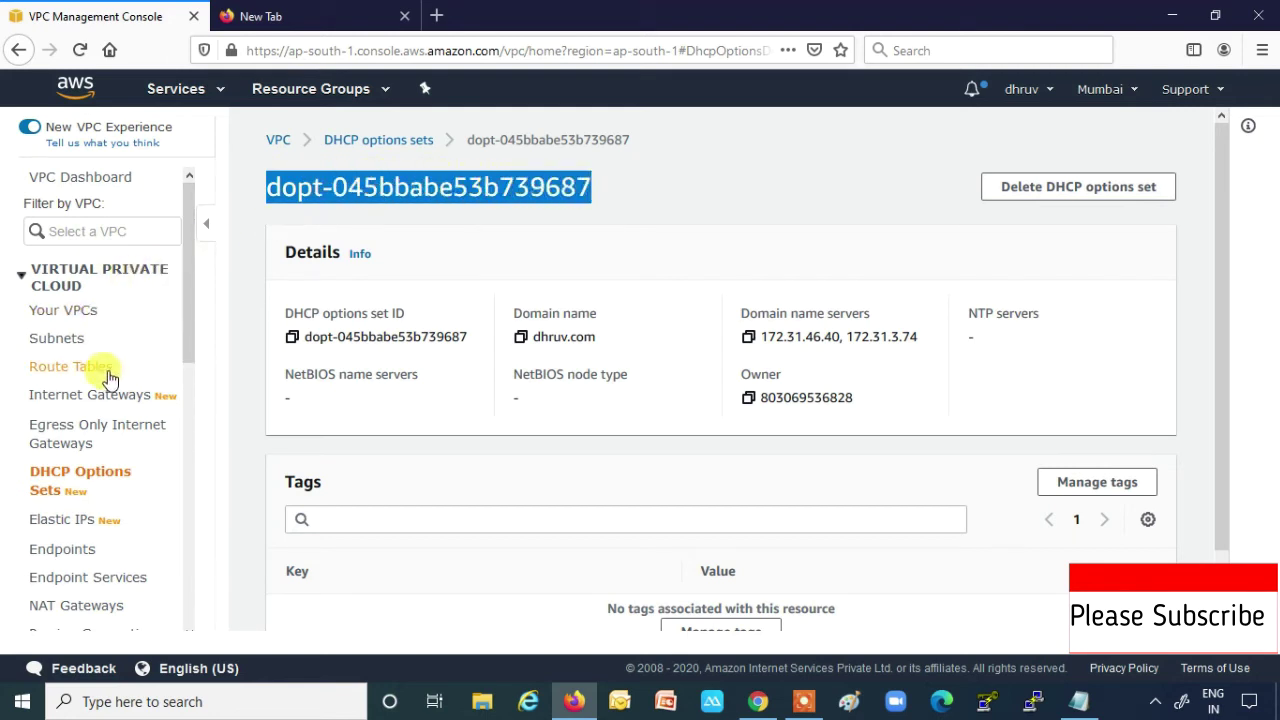
{"action": "left_click", "coordinate": [50, 314]}
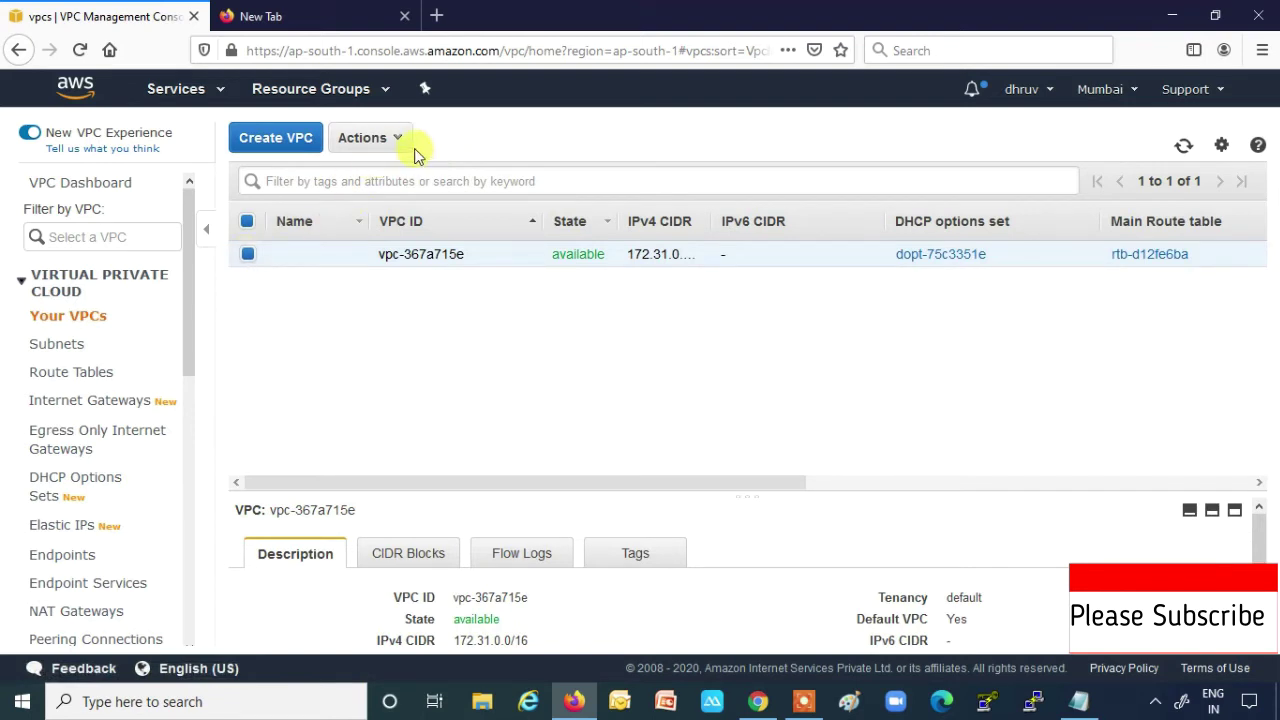
{"action": "left_click", "coordinate": [405, 137]}
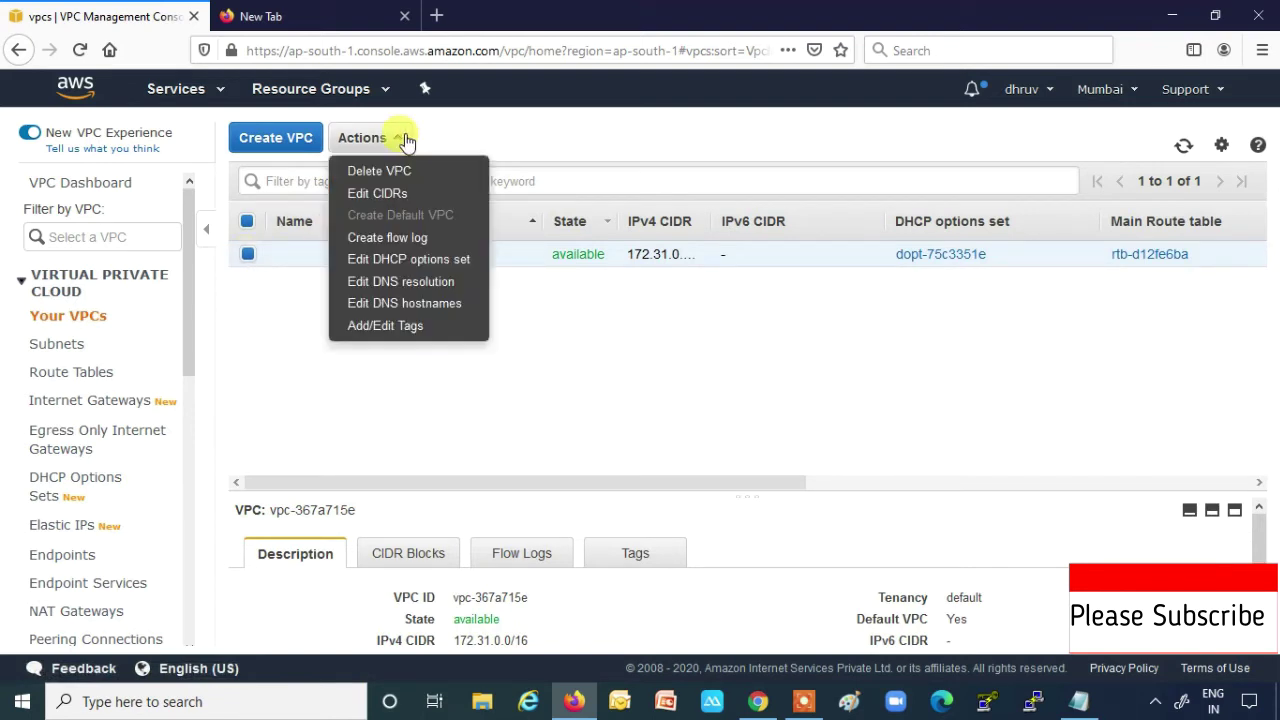
{"action": "left_click", "coordinate": [393, 262]}
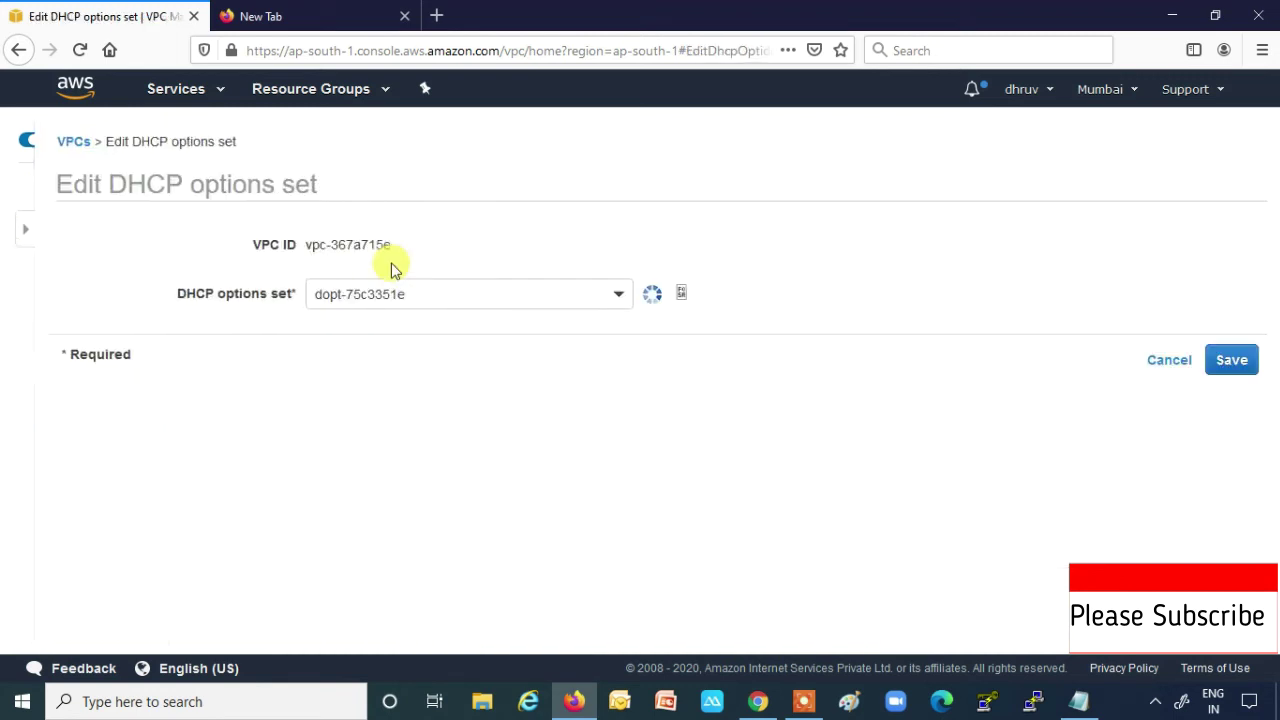
{"action": "left_click", "coordinate": [543, 294]}
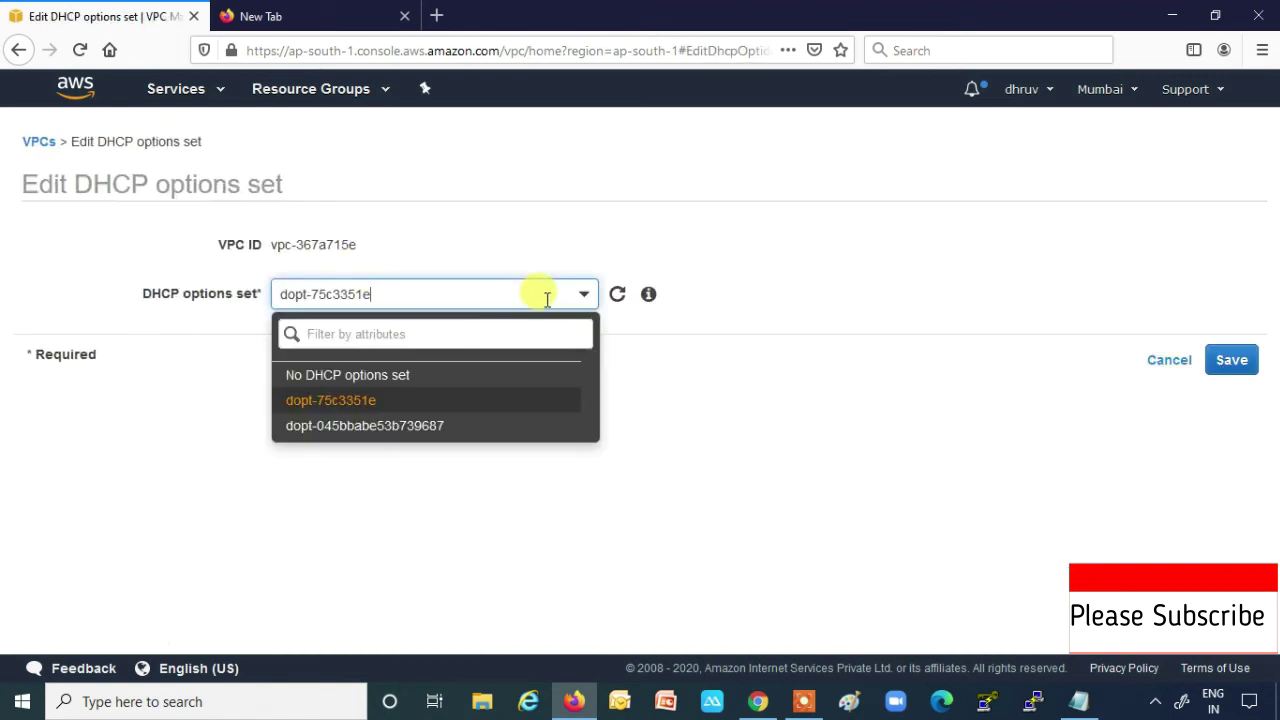
{"action": "left_click", "coordinate": [363, 426]}
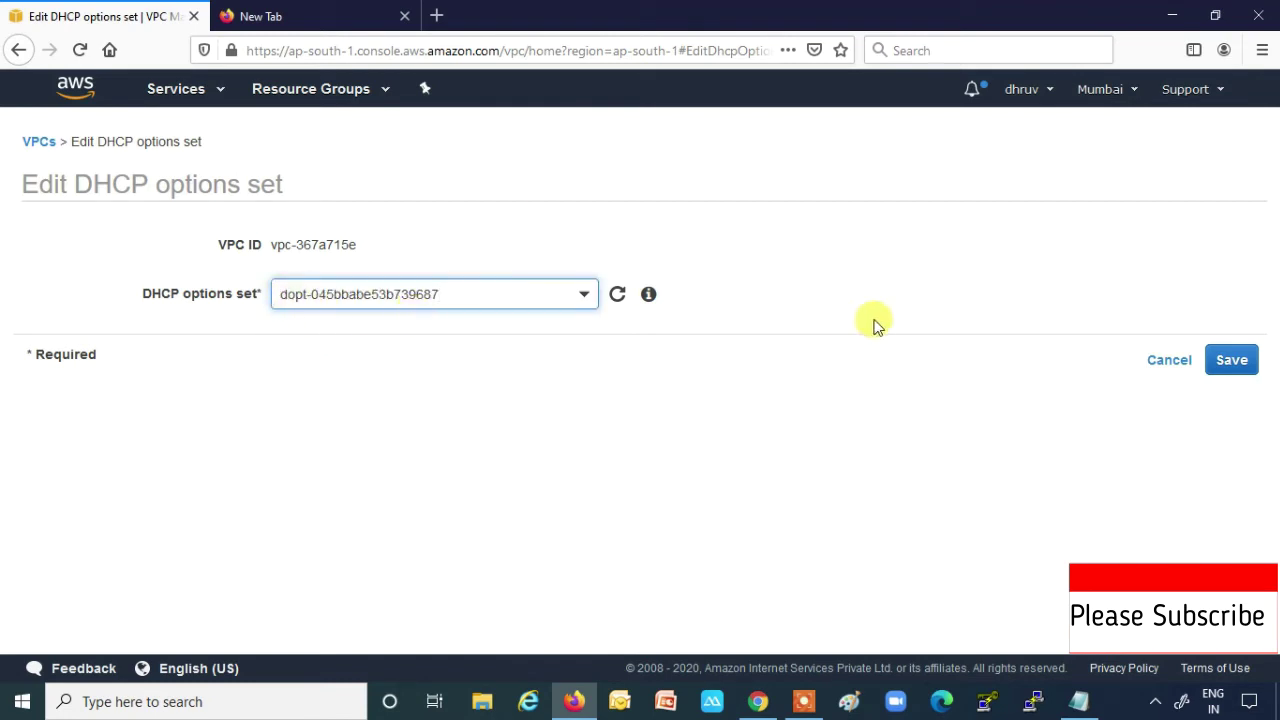
{"action": "left_click", "coordinate": [1231, 360]}
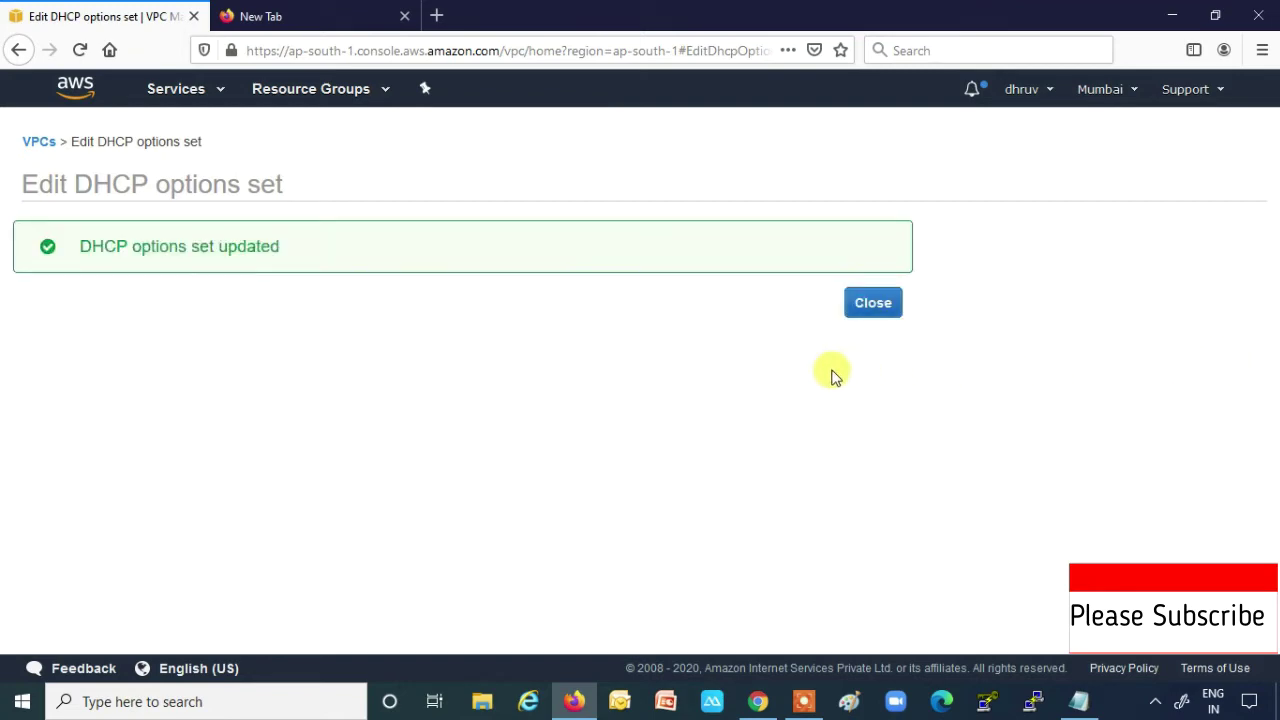
{"action": "left_click", "coordinate": [862, 312]}
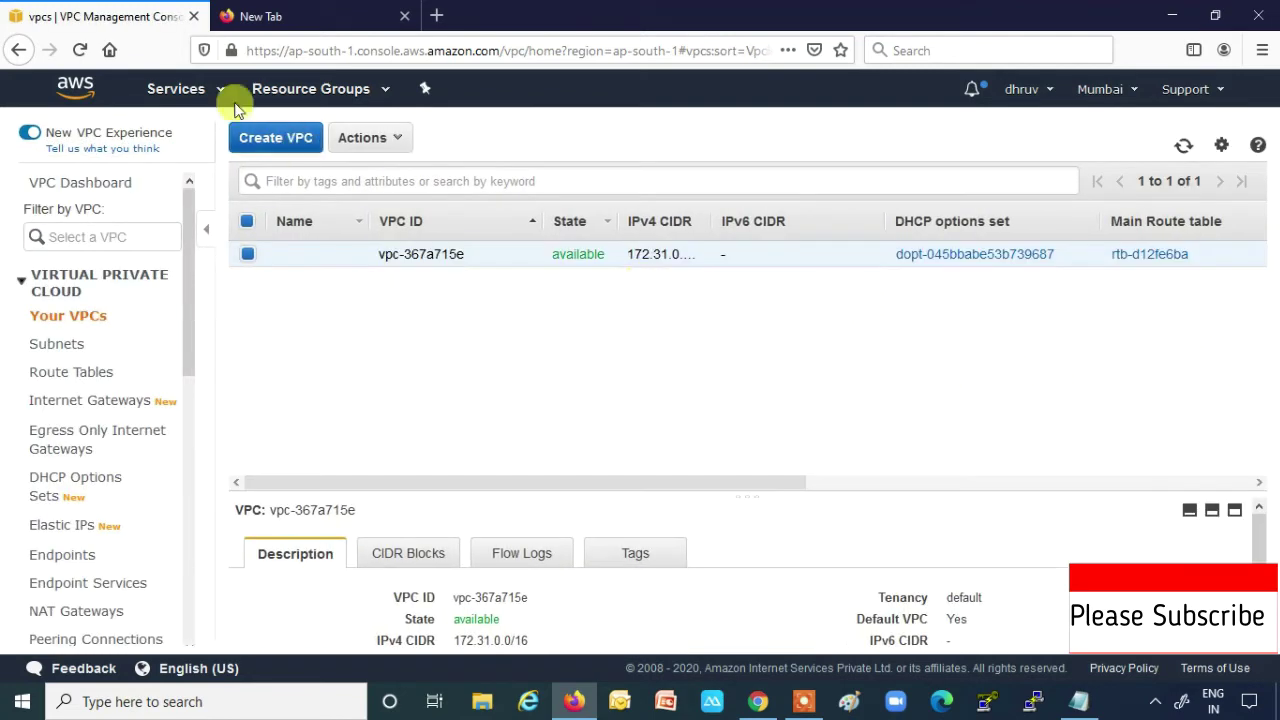
Start creating an IAM role with AWS service as the trusted entity type and EC2 as the use case
{"action": "left_click", "coordinate": [212, 89]}
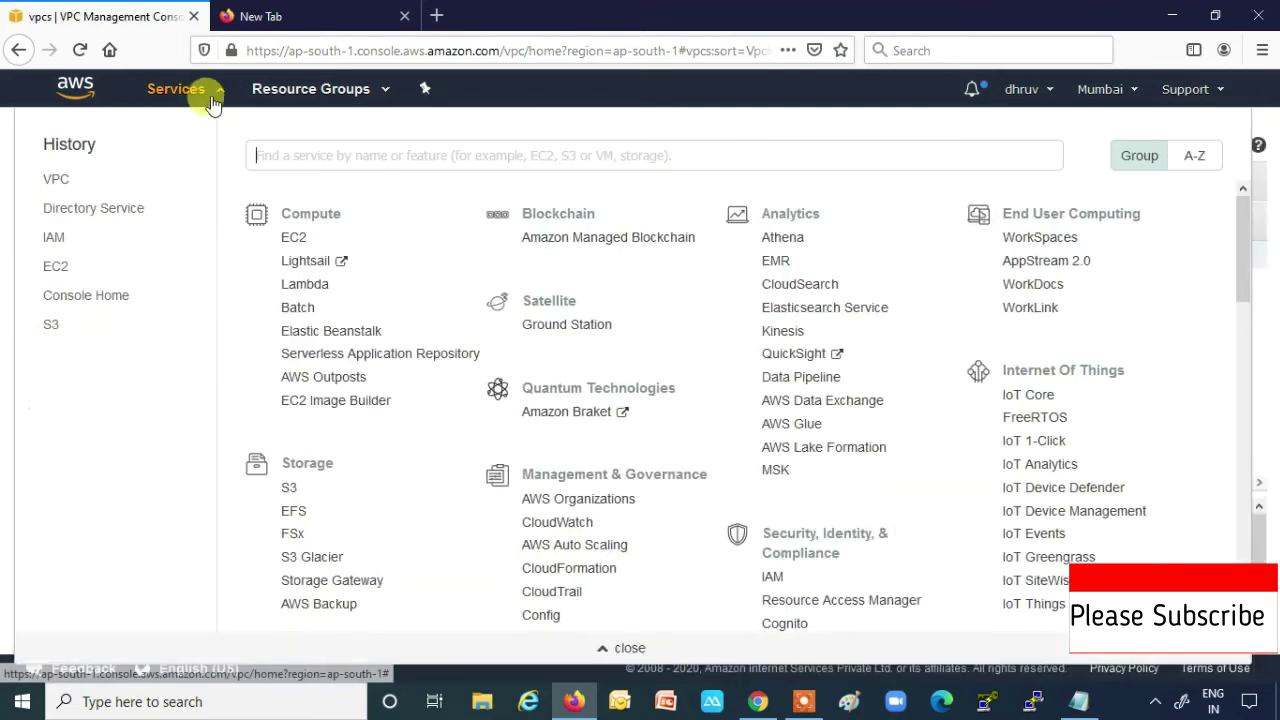
{"action": "left_click", "coordinate": [52, 240]}
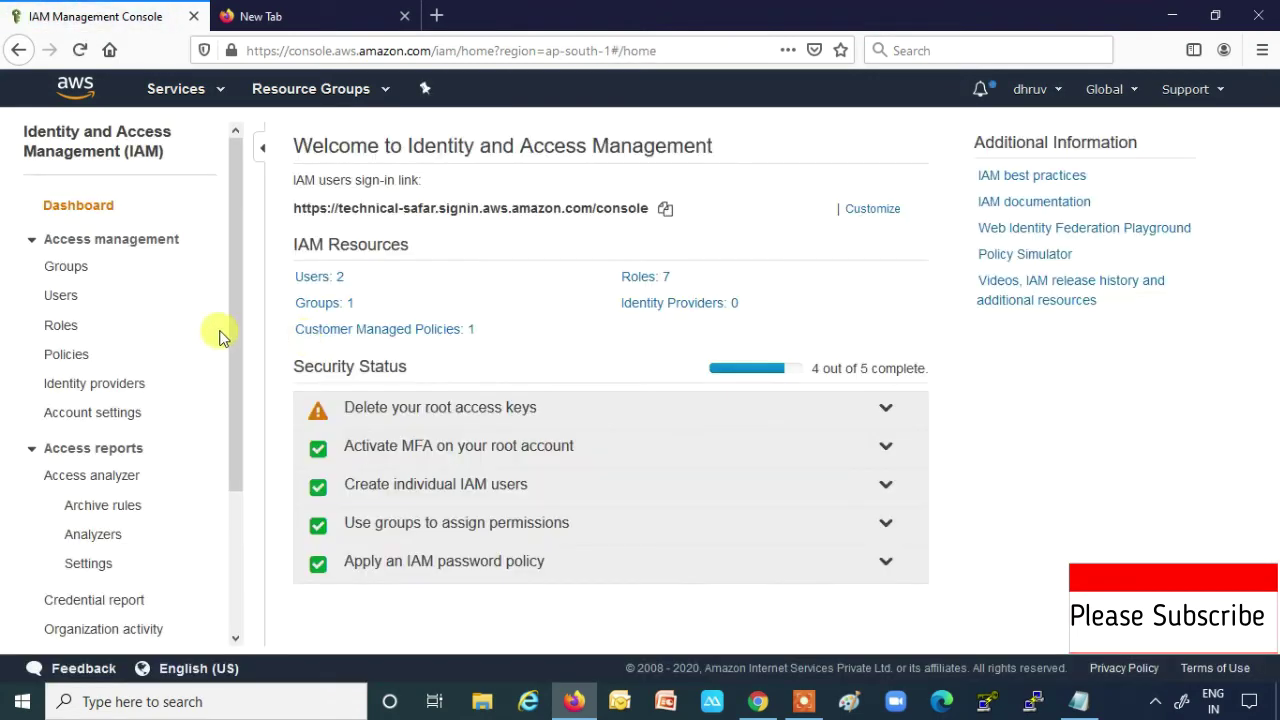
{"action": "left_click", "coordinate": [60, 326]}
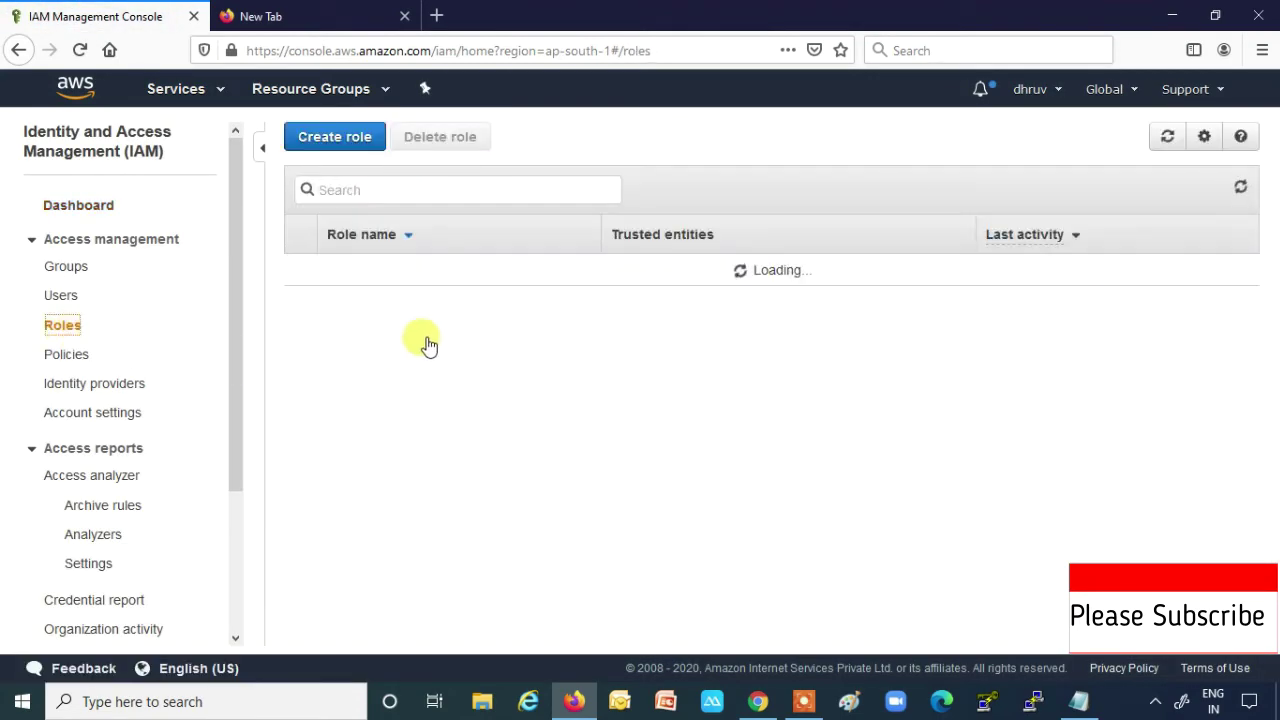
{"action": "scroll", "coordinate": [428, 337], "scroll_direction": "down", "scroll_amount": 5}
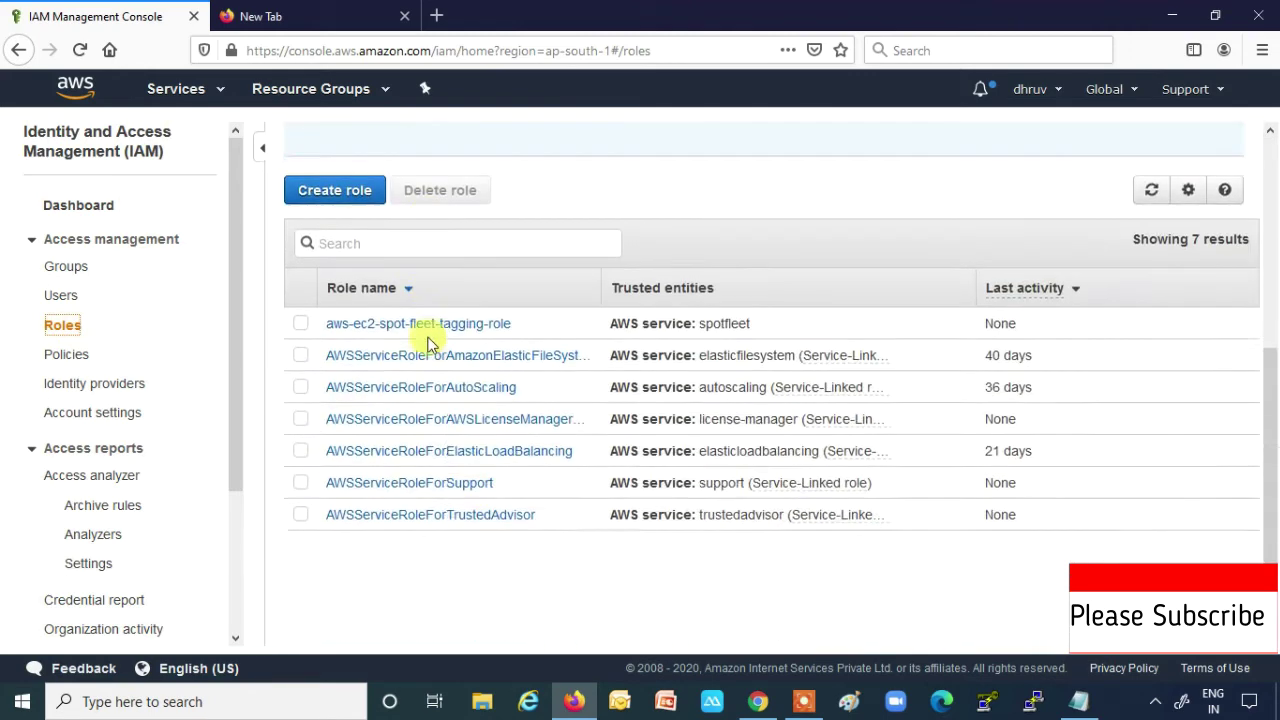
{"action": "left_click", "coordinate": [350, 145]}
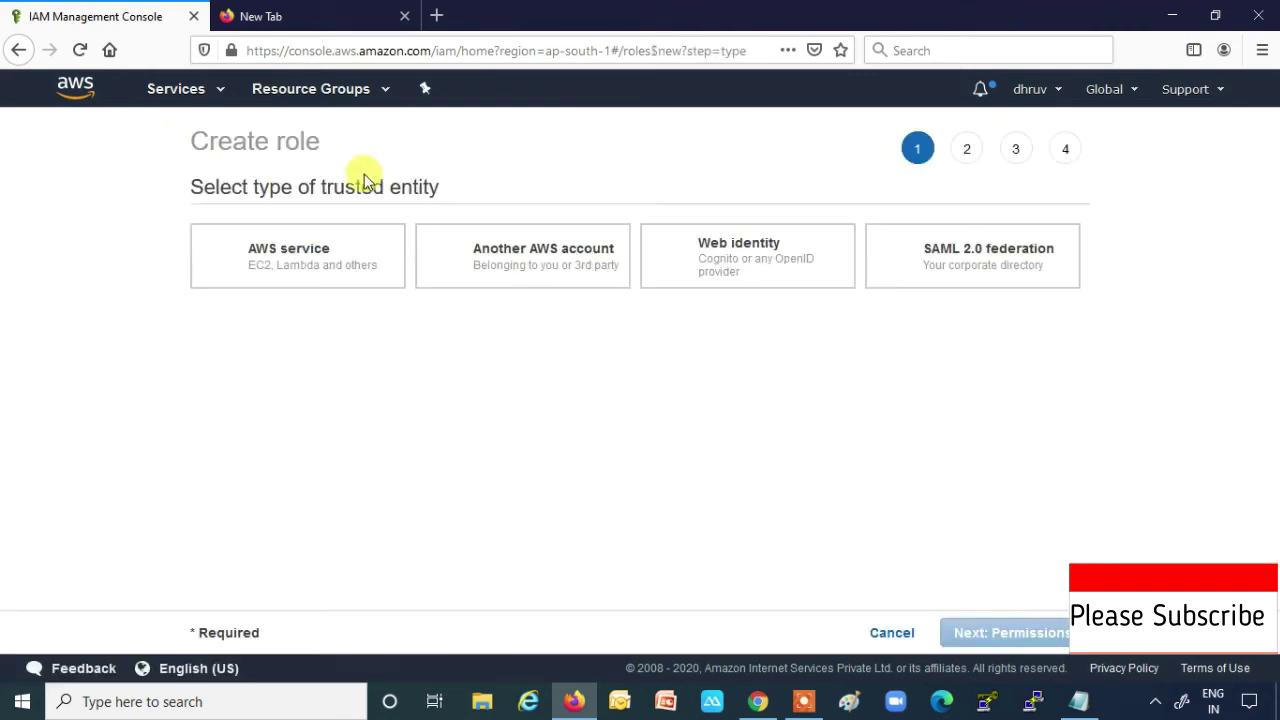
{"action": "left_click", "coordinate": [209, 432]}
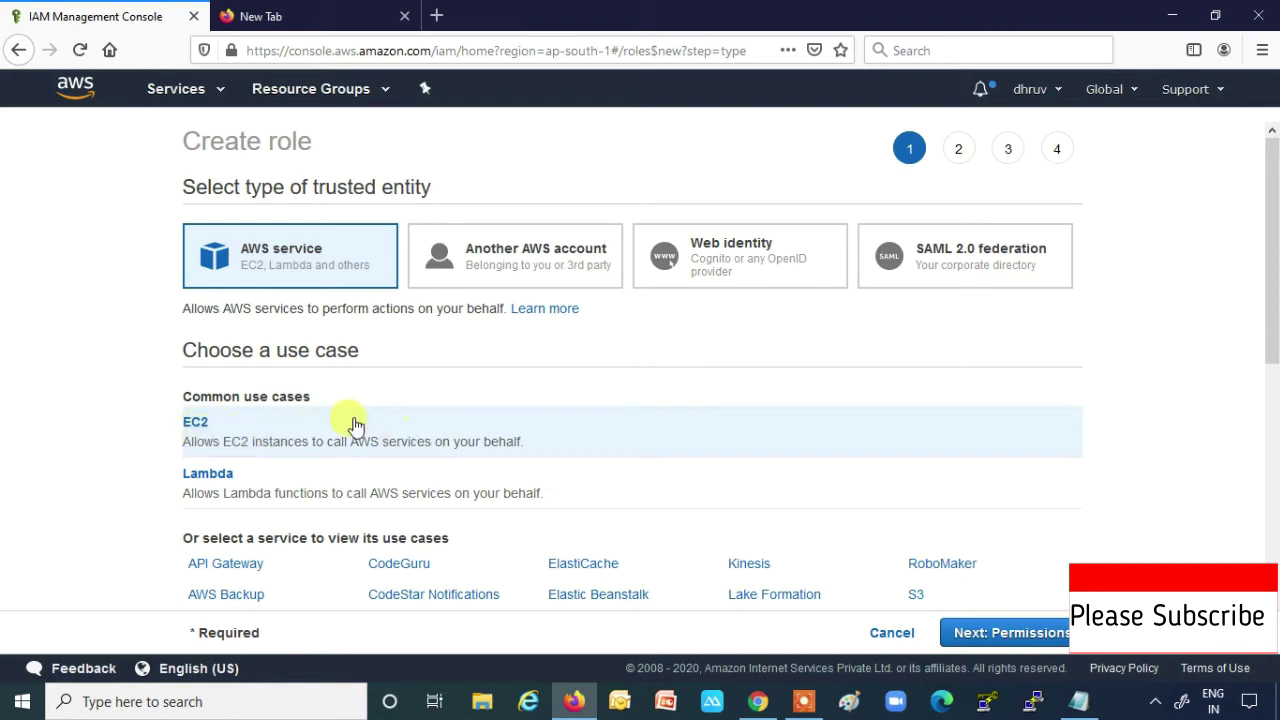
{"action": "scroll", "coordinate": [360, 427], "scroll_direction": "down", "scroll_amount": 5}
{"action": "left_click", "coordinate": [985, 634]}
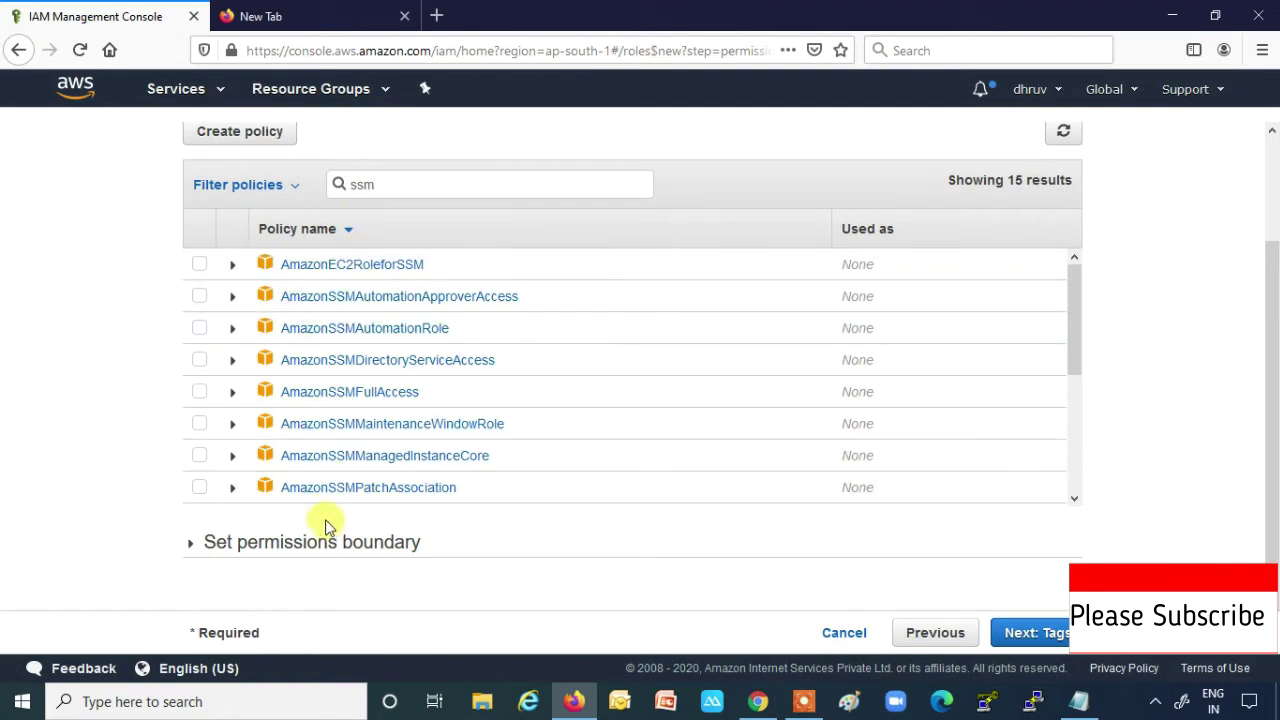
Filter the policies by "ssm" and attach AmazonEC2RoleforSSM, AmazonSSMDirectoryServiceAccess and AmazonSSMManagedInstanceCore to the new role
{"action": "left_click", "coordinate": [330, 272]}
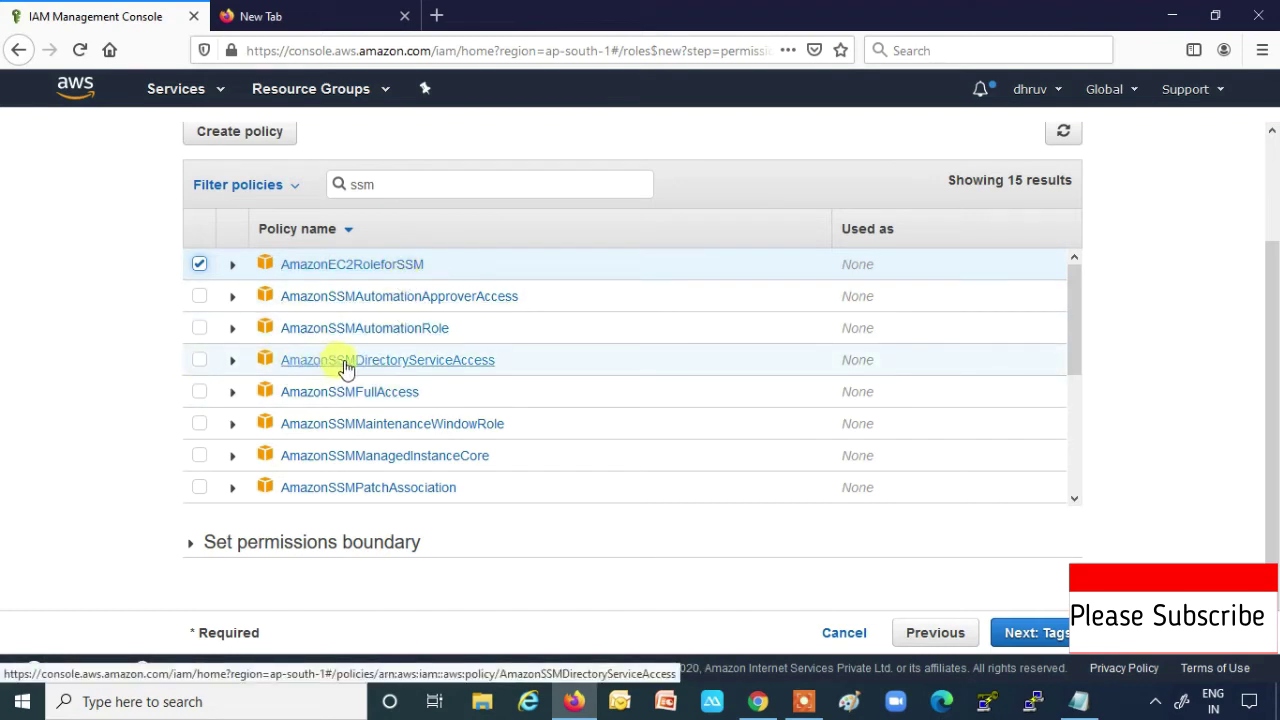
{"action": "left_click", "coordinate": [200, 362]}
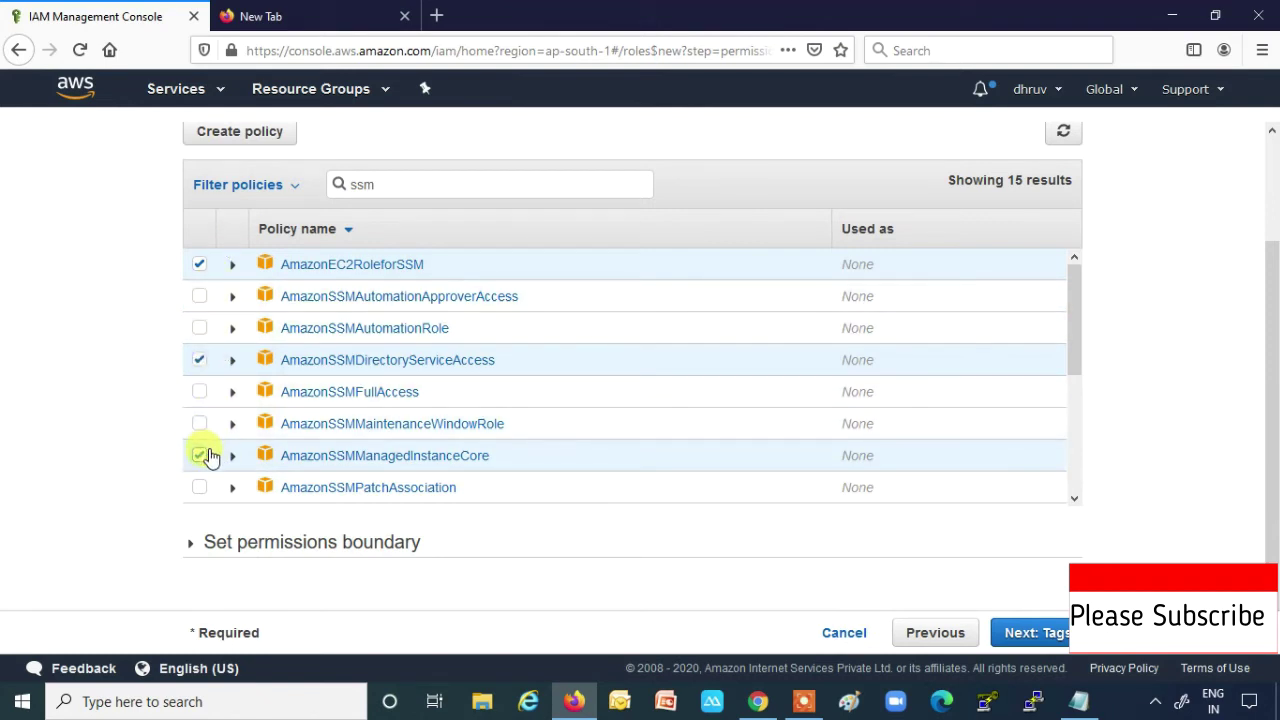
{"action": "left_click", "coordinate": [1016, 634]}
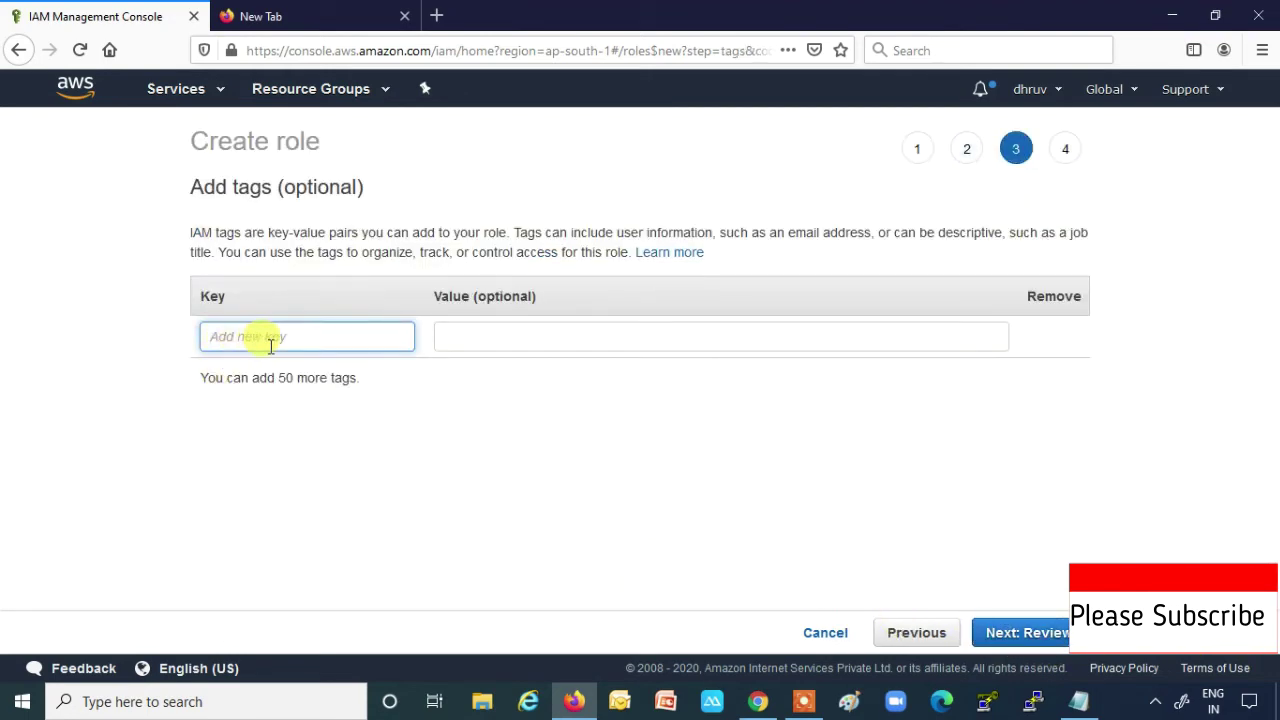
Add a tag to the role with the key Name and the value For-AWS-Managed-AD
{"action": "type", "text": "Name"}
{"action": "key", "text": "Tab"}
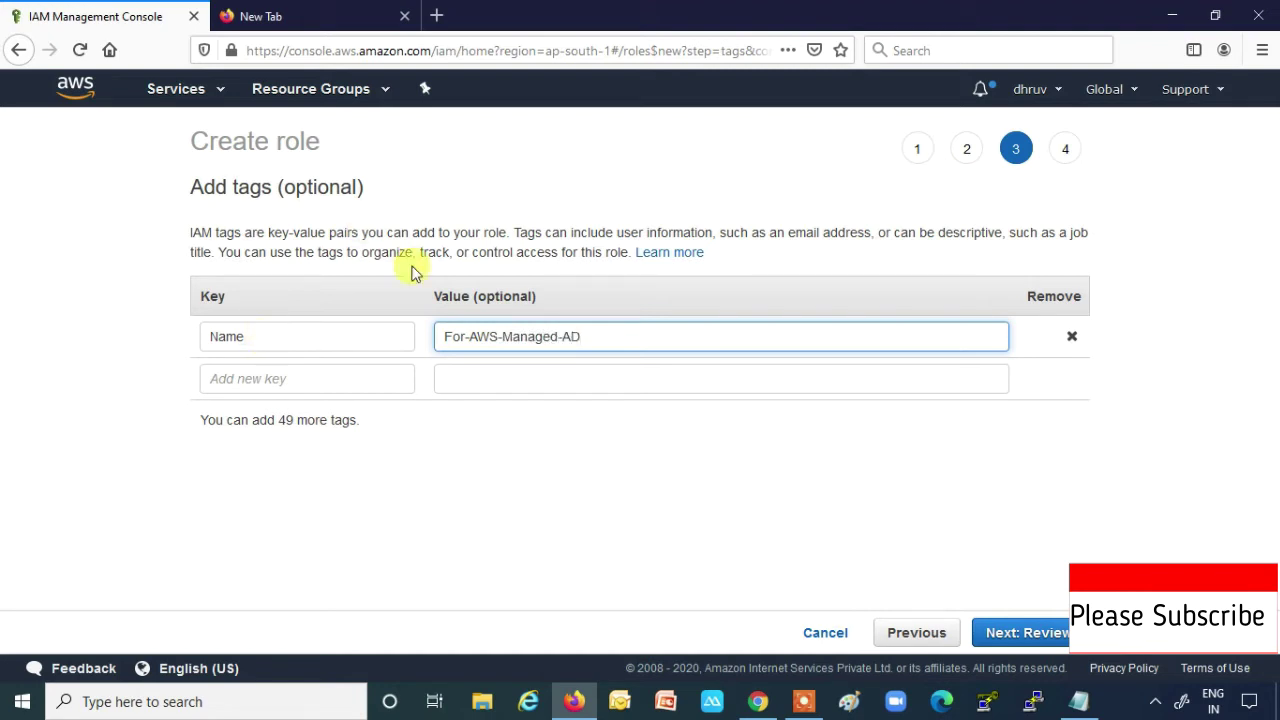
{"action": "left_click", "coordinate": [1010, 632]}
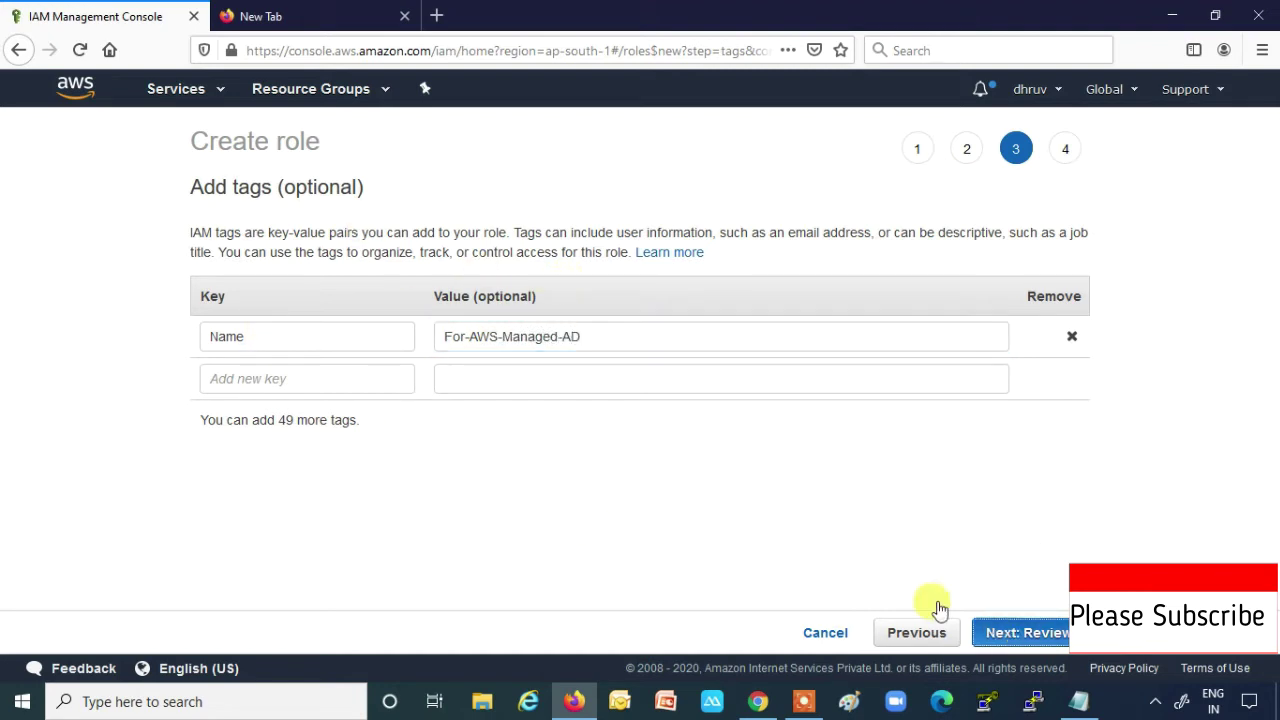
Name the role AWS-Managed-AD-For-EC2 and create it
{"action": "left_click", "coordinate": [529, 251]}
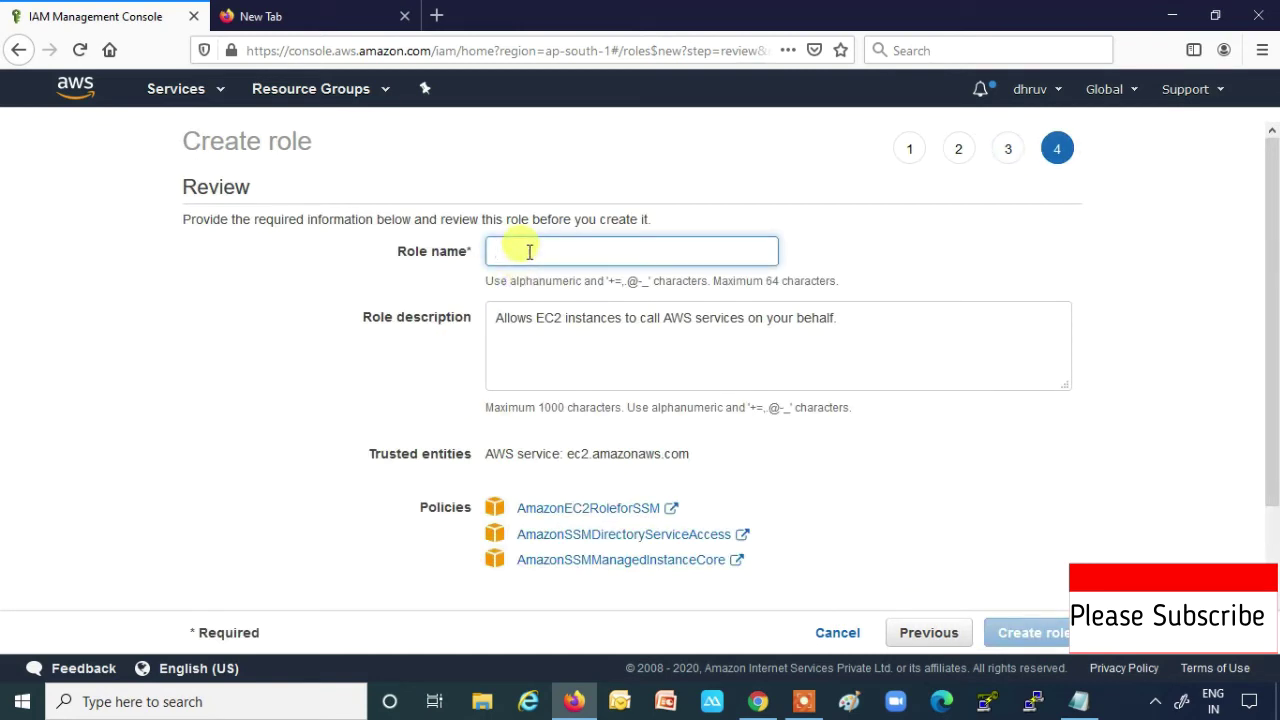
{"action": "type", "text": "AWS-Managed-AD-For-EC2"}
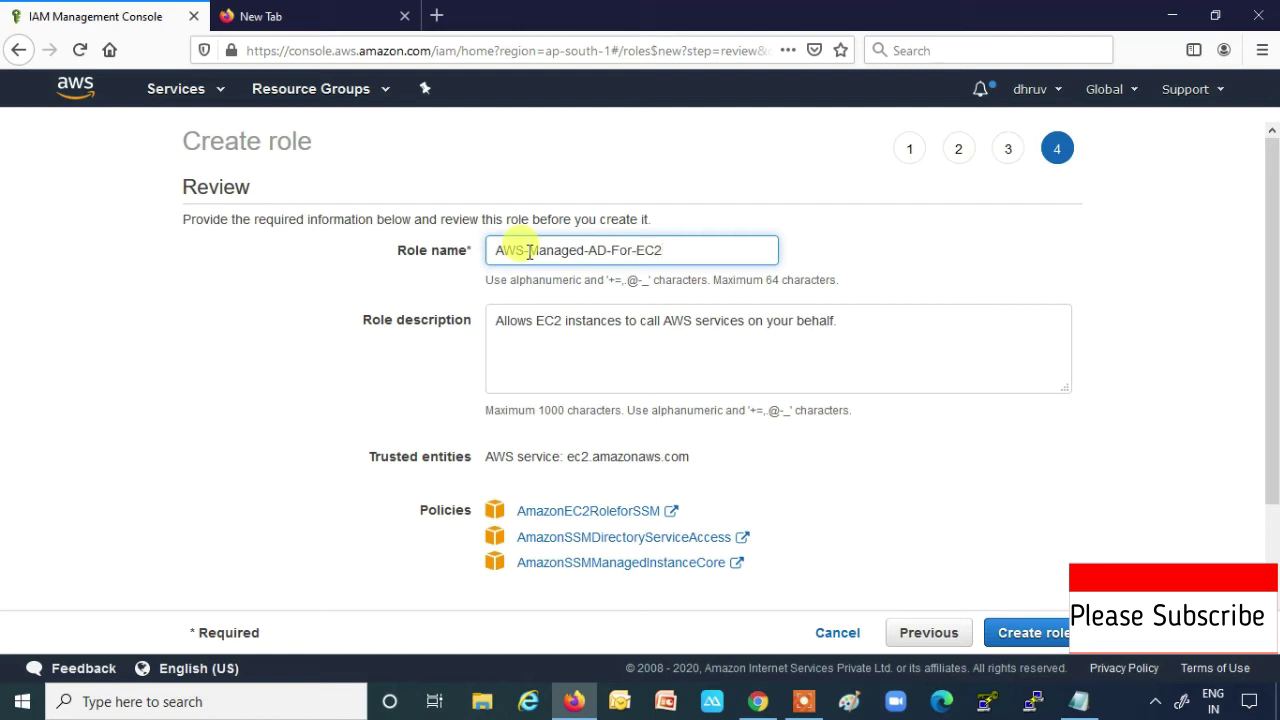
{"action": "left_click", "coordinate": [1030, 640]}
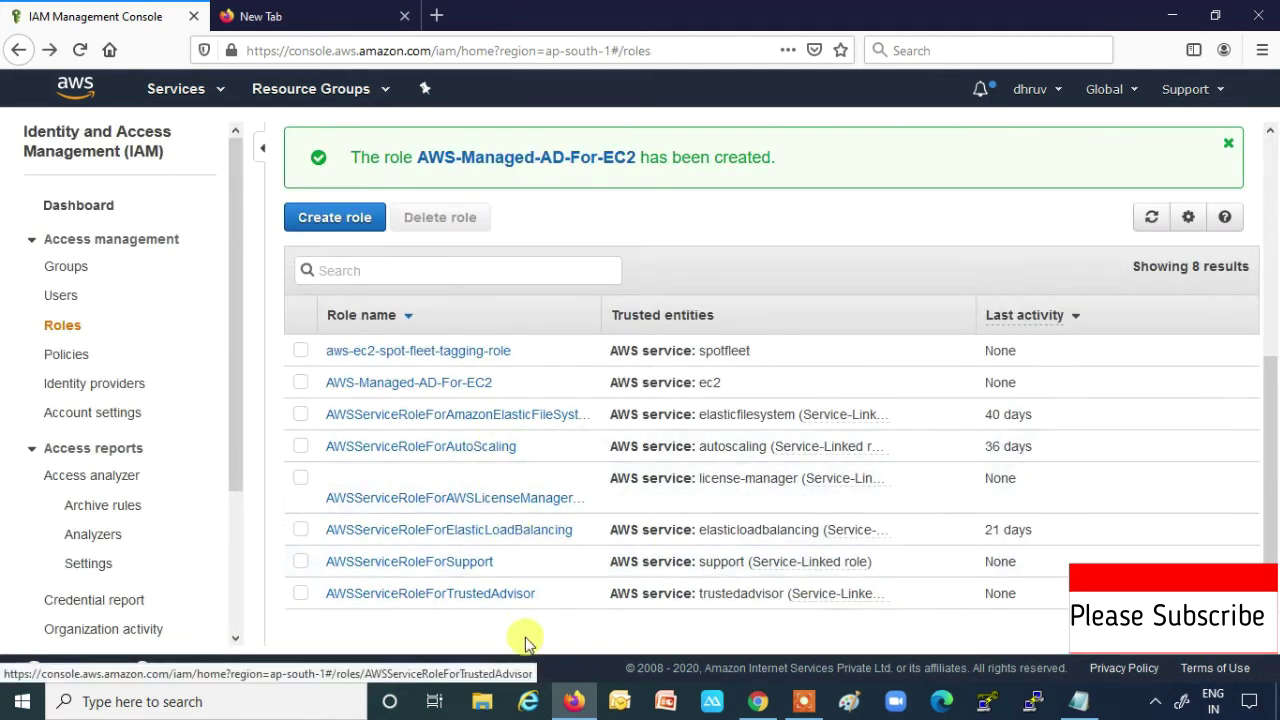
Review the permissions policies attached to the AWS-Managed-AD-For-EC2 role
{"action": "scroll", "coordinate": [577, 514], "scroll_direction": "down", "scroll_amount": 2}
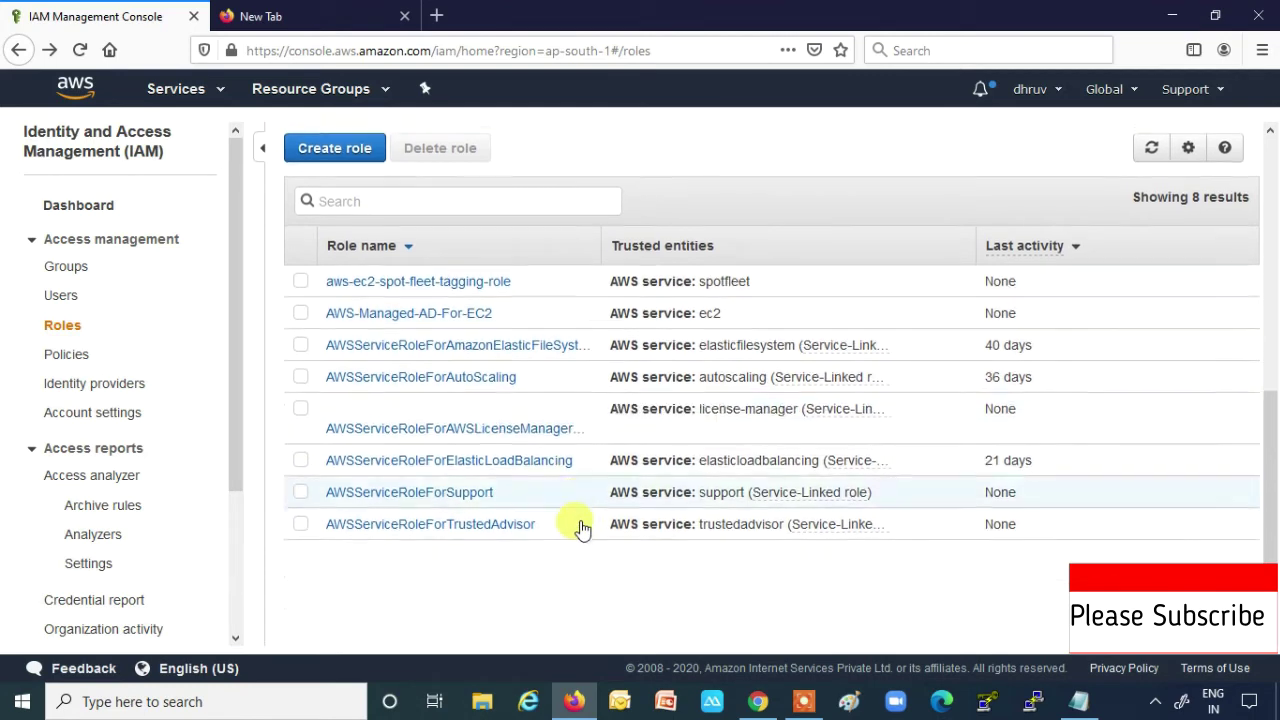
{"action": "left_click", "coordinate": [463, 308]}
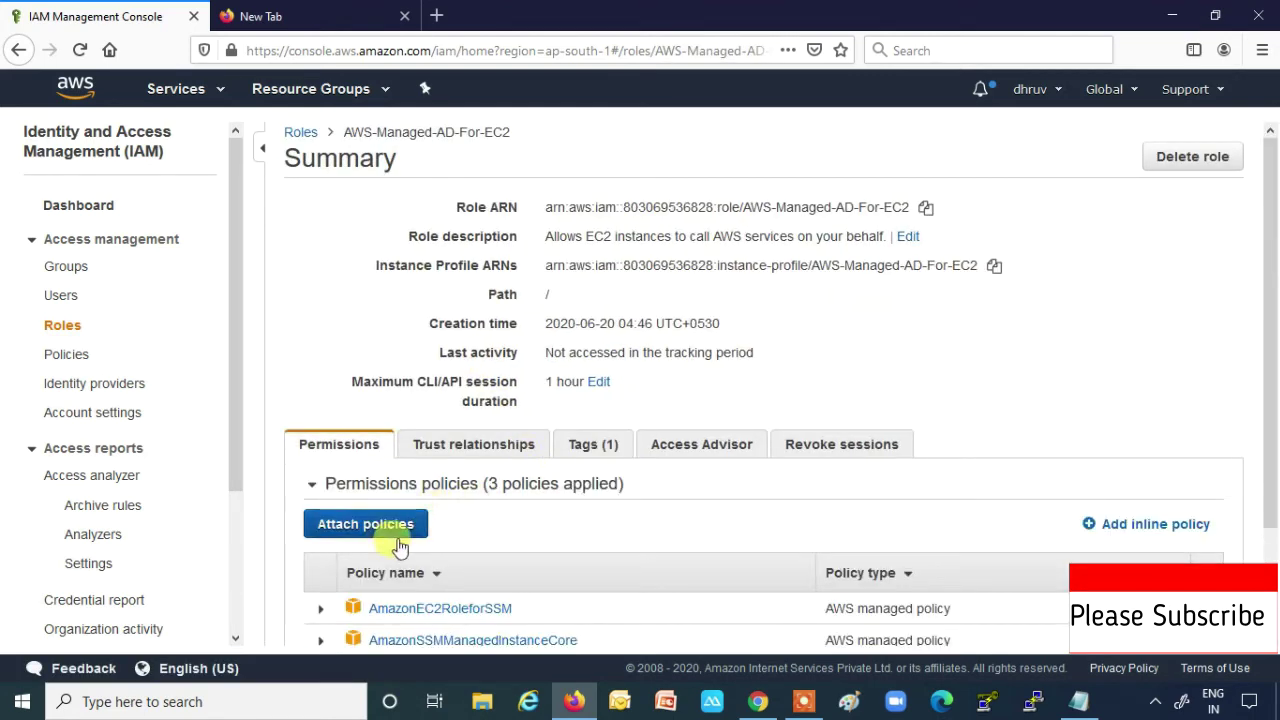
{"action": "scroll", "coordinate": [370, 572], "scroll_direction": "down", "scroll_amount": 2}
{"action": "left_click", "coordinate": [420, 582]}
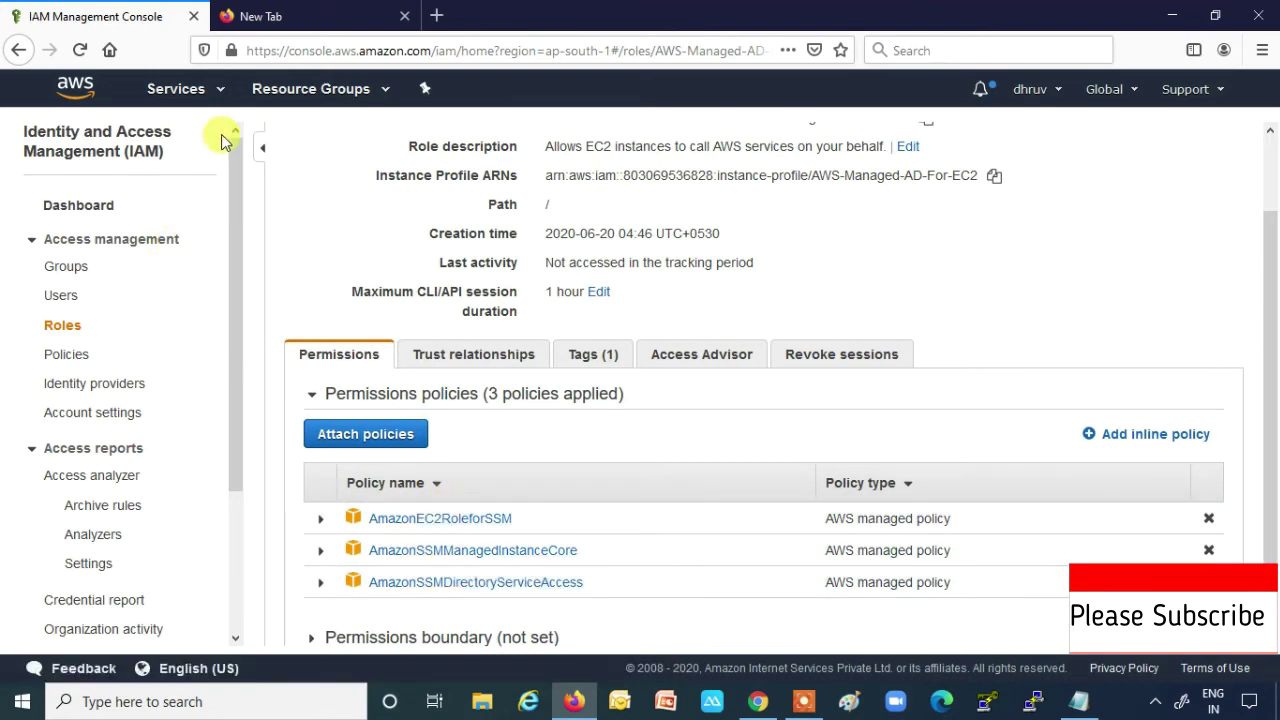
Start launching a new EC2 instance with the Microsoft Windows Server 2016 Base AMI
{"action": "left_click", "coordinate": [221, 90]}
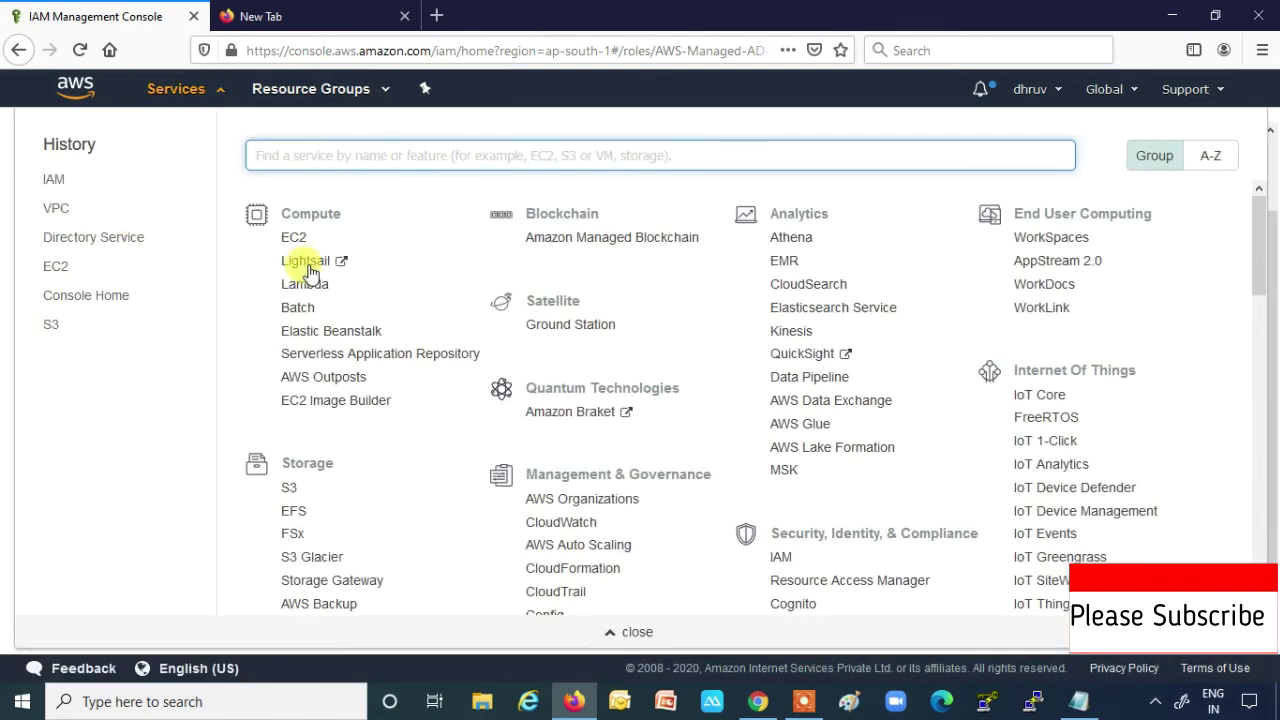
{"action": "left_click", "coordinate": [293, 240]}
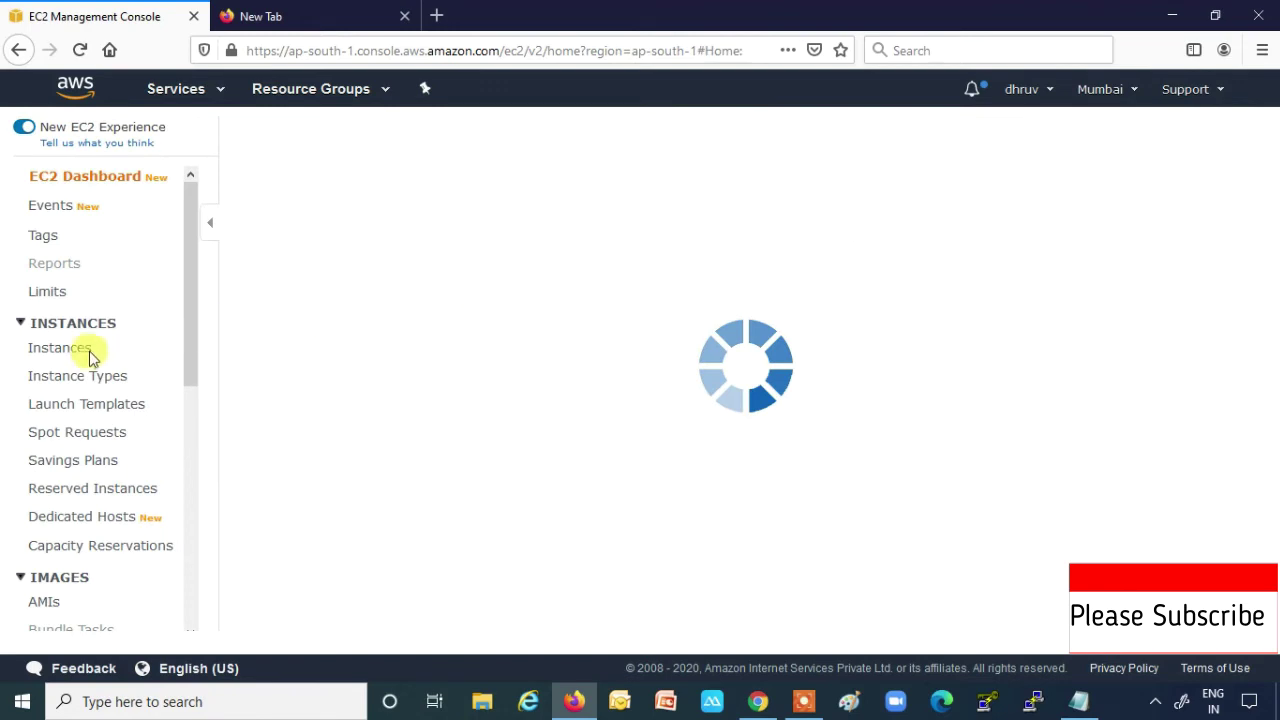
{"action": "left_click", "coordinate": [88, 352]}
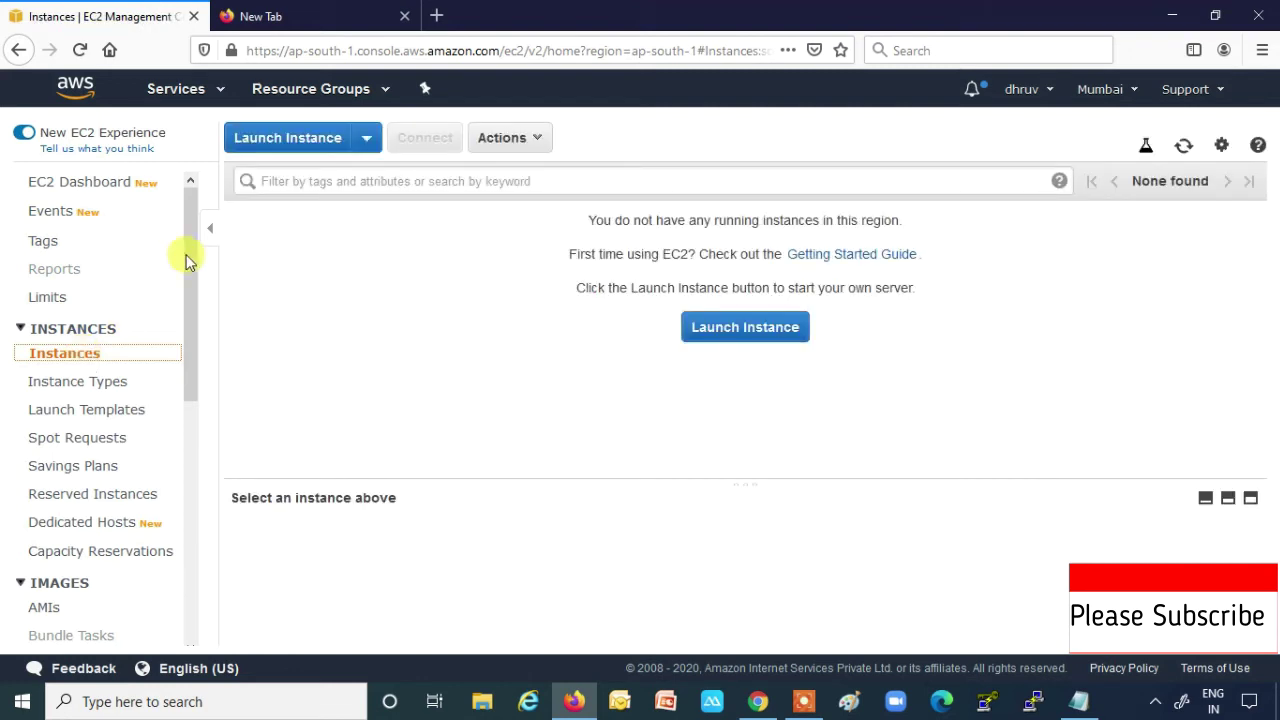
{"action": "left_click", "coordinate": [714, 335]}
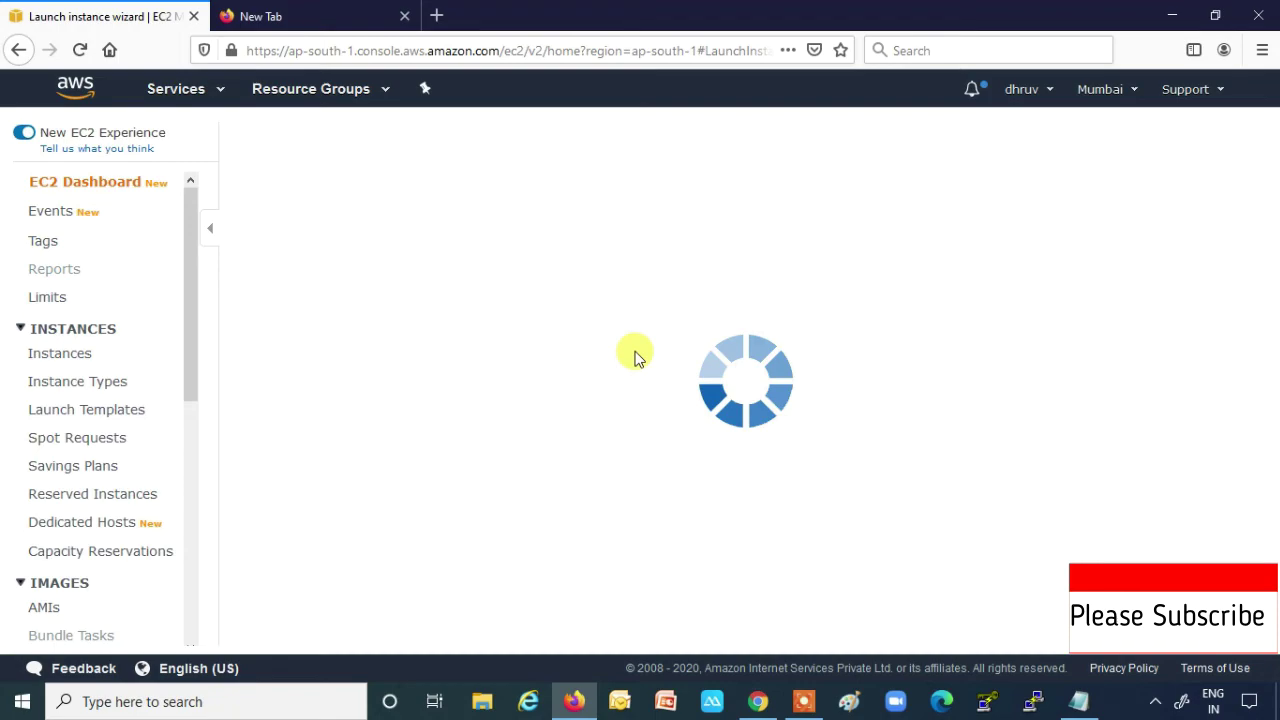
{"action": "scroll", "coordinate": [590, 440], "scroll_direction": "down", "scroll_amount": 3}
{"action": "scroll", "coordinate": [590, 440], "scroll_direction": "down", "scroll_amount": 10}
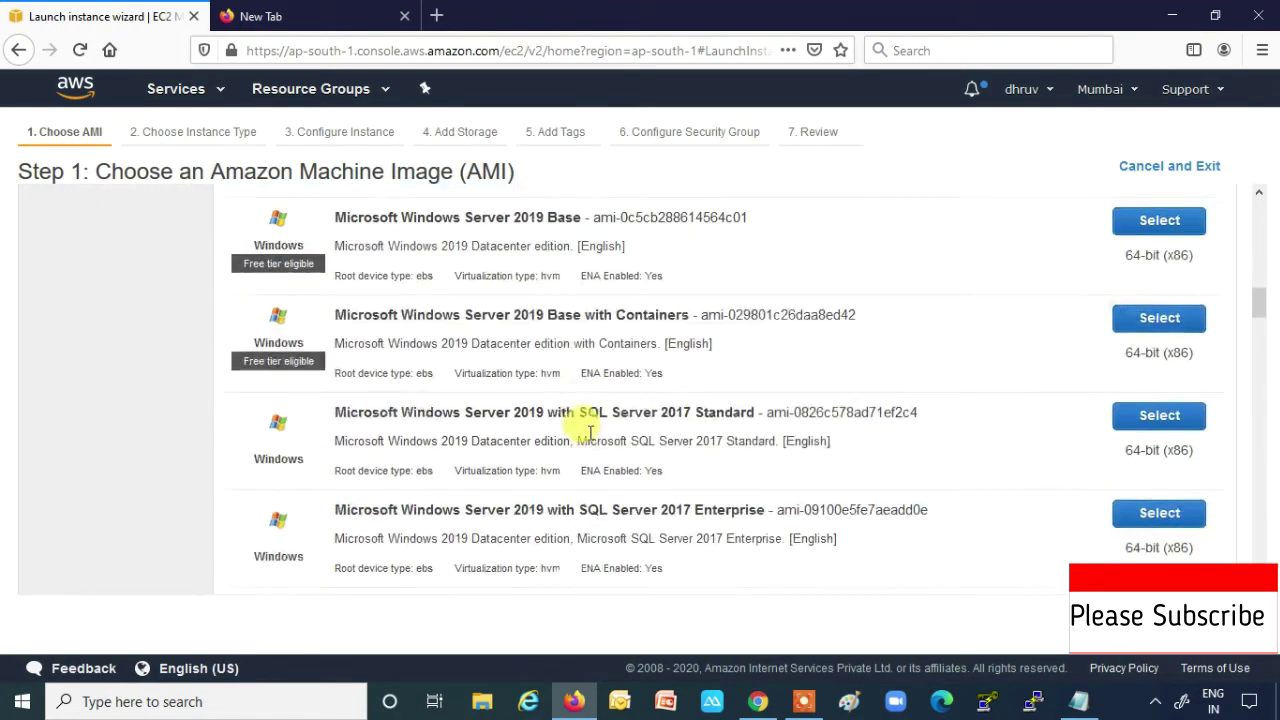
{"action": "scroll", "coordinate": [590, 435], "scroll_direction": "down", "scroll_amount": 1}
{"action": "scroll", "coordinate": [590, 440], "scroll_direction": "down", "scroll_amount": 5}
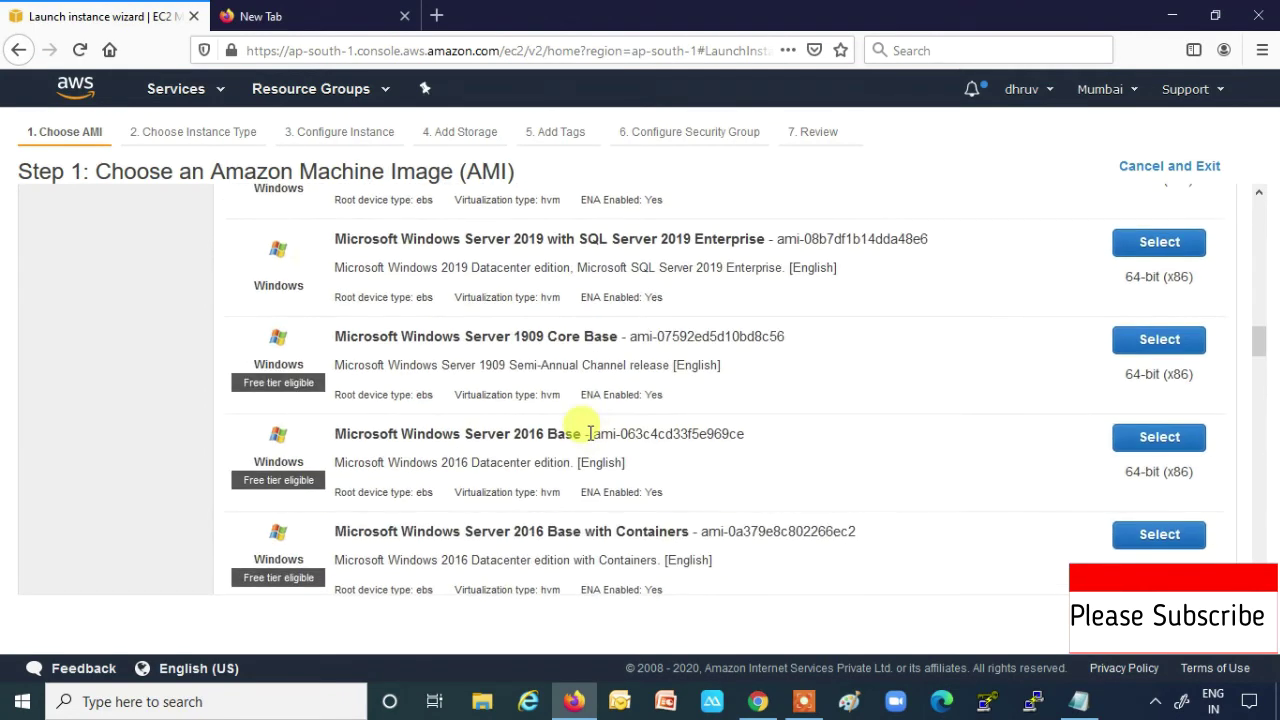
{"action": "scroll", "coordinate": [590, 435], "scroll_direction": "down", "scroll_amount": 1}
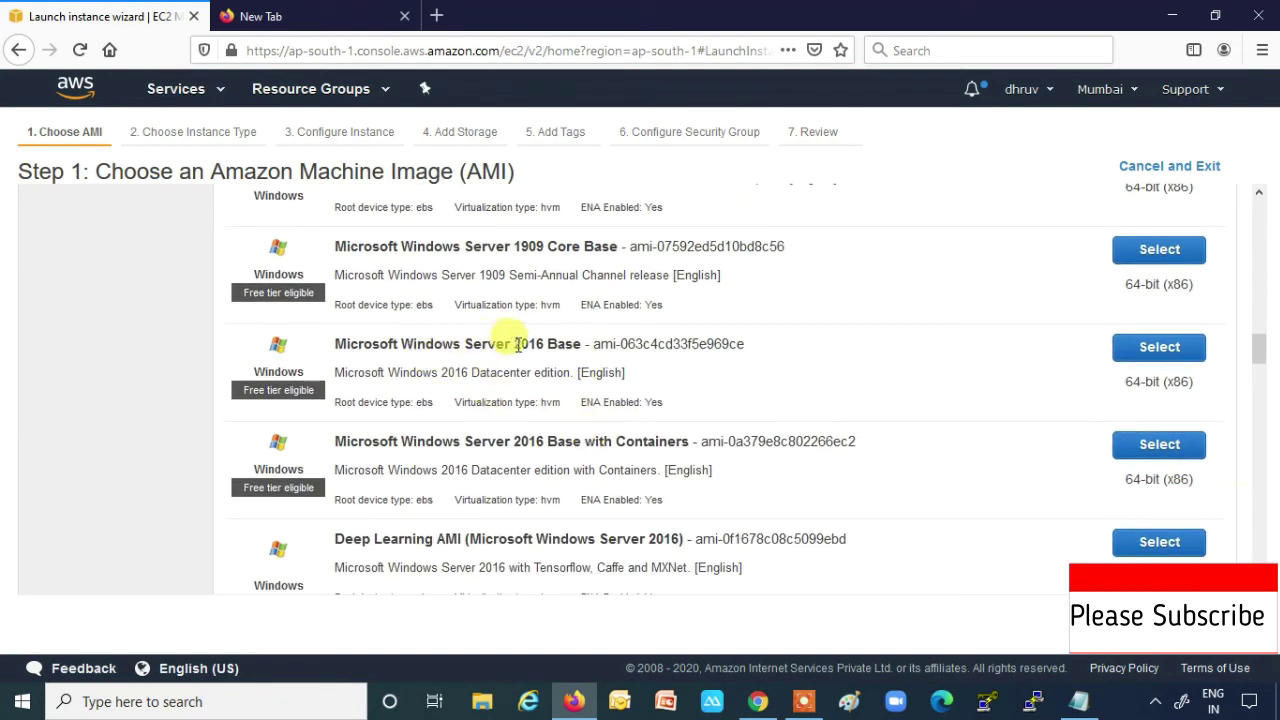
{"action": "left_click", "coordinate": [1159, 347]}
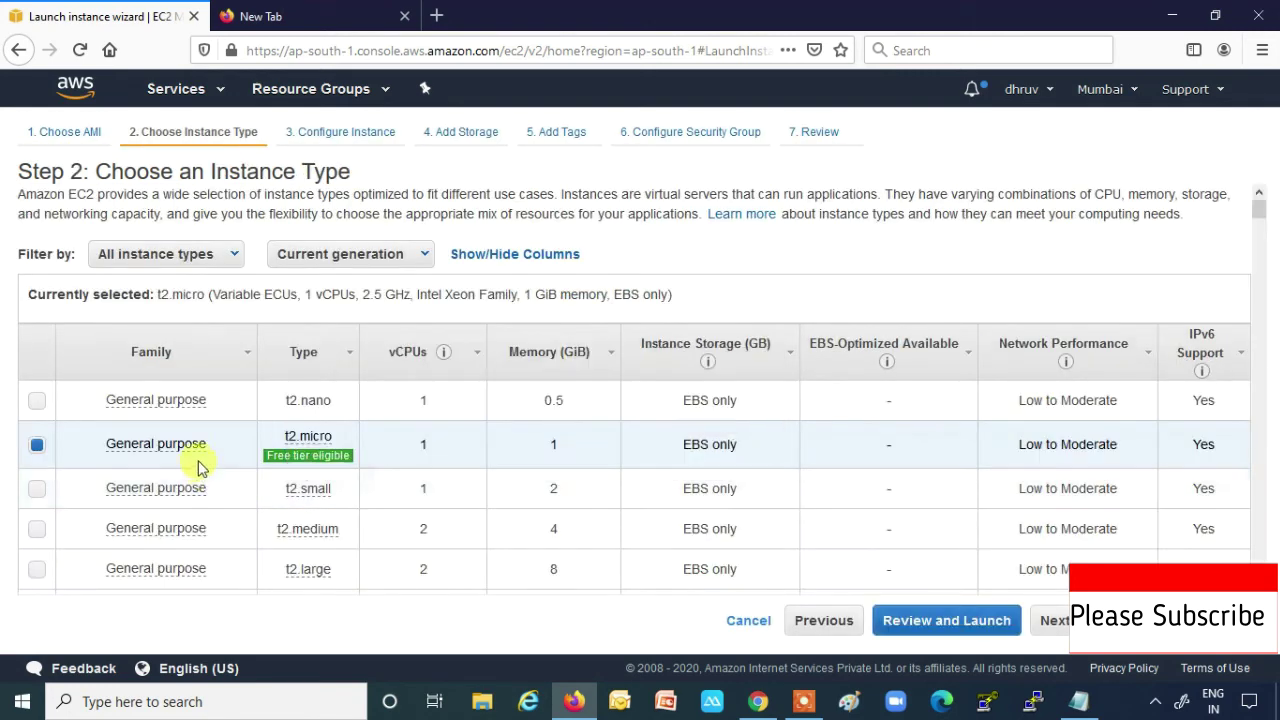
{"action": "mouse_move", "coordinate": [328, 442]}
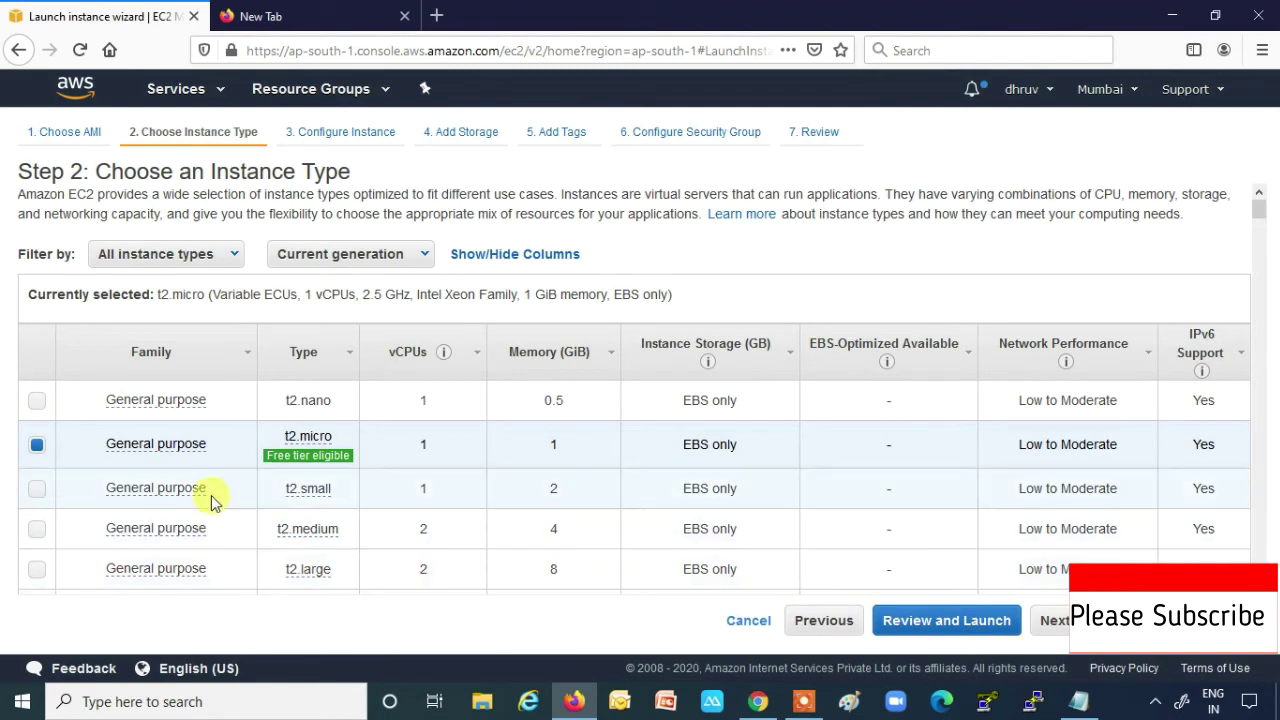
Keep the t2.micro type, set the existing managed directory as the domain join directory, and assign the IAM role AWS-Managed-AD-For-EC2
{"action": "mouse_move", "coordinate": [337, 470]}
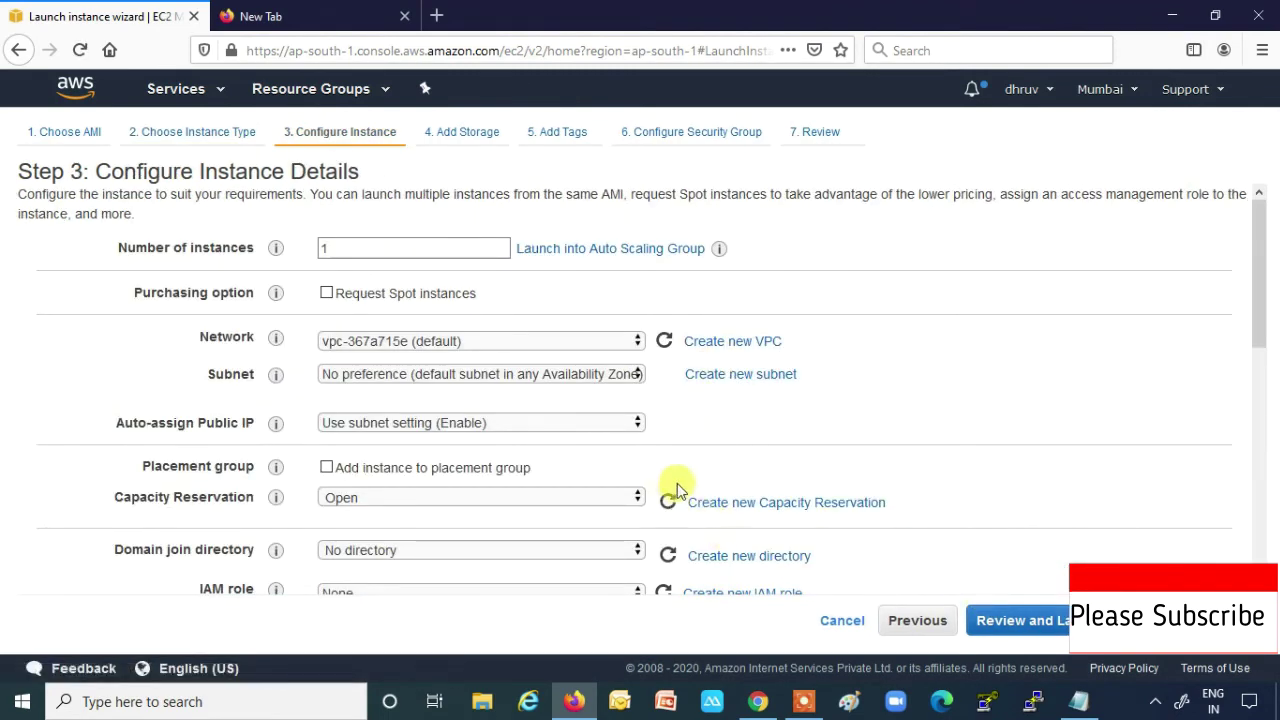
{"action": "scroll", "coordinate": [678, 483], "scroll_direction": "down", "scroll_amount": 1}
{"action": "scroll", "coordinate": [678, 483], "scroll_direction": "down", "scroll_amount": 3}
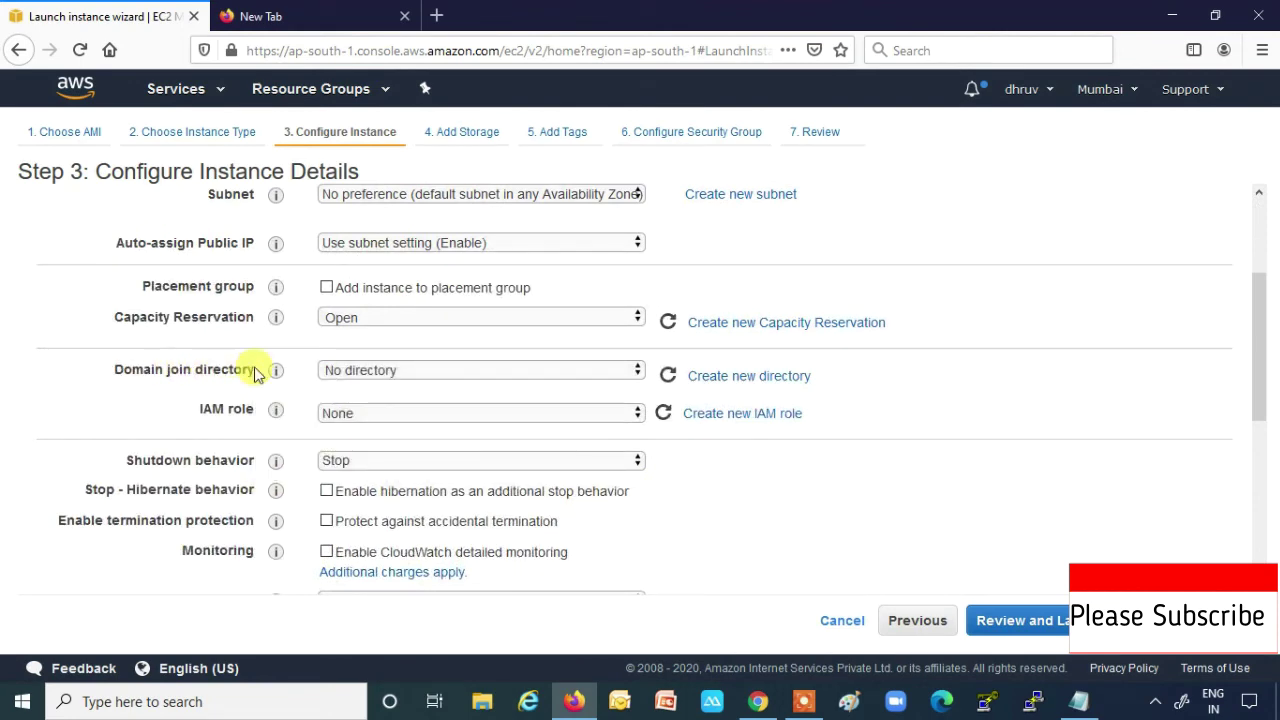
{"action": "left_click", "coordinate": [594, 375]}
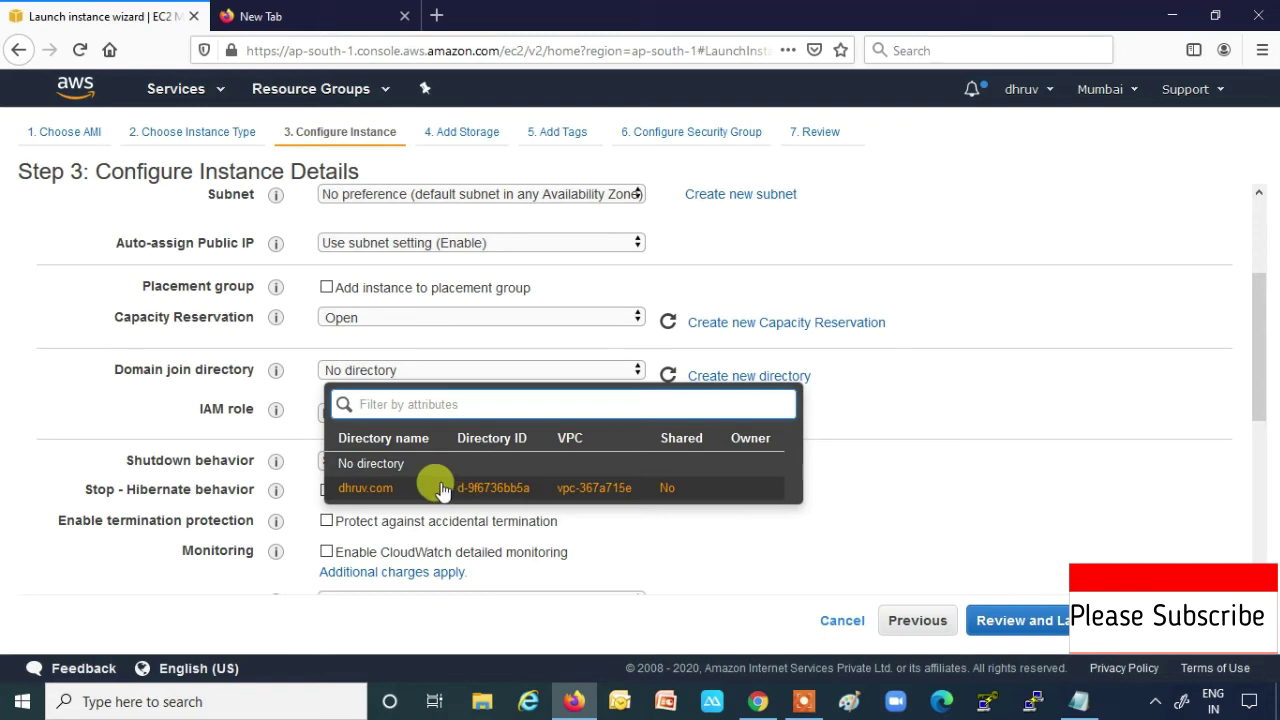
{"action": "left_click", "coordinate": [383, 497]}
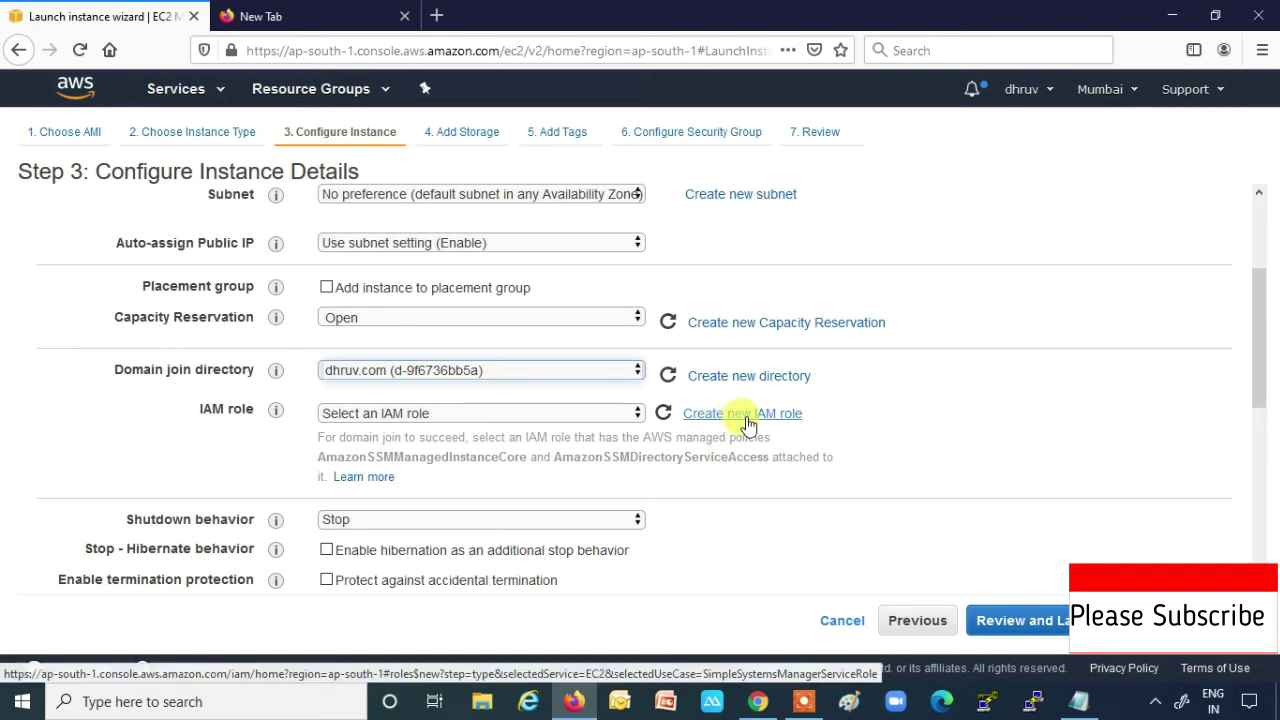
{"action": "left_click", "coordinate": [636, 415]}
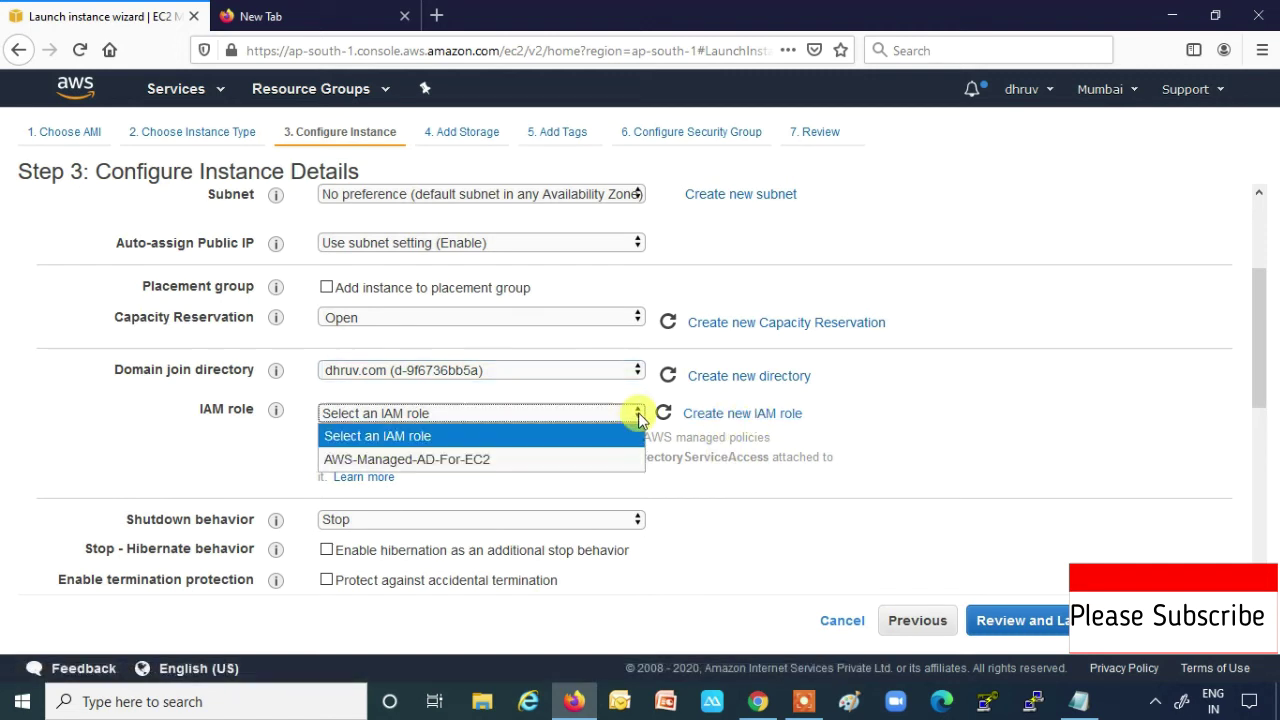
{"action": "left_click", "coordinate": [425, 462]}
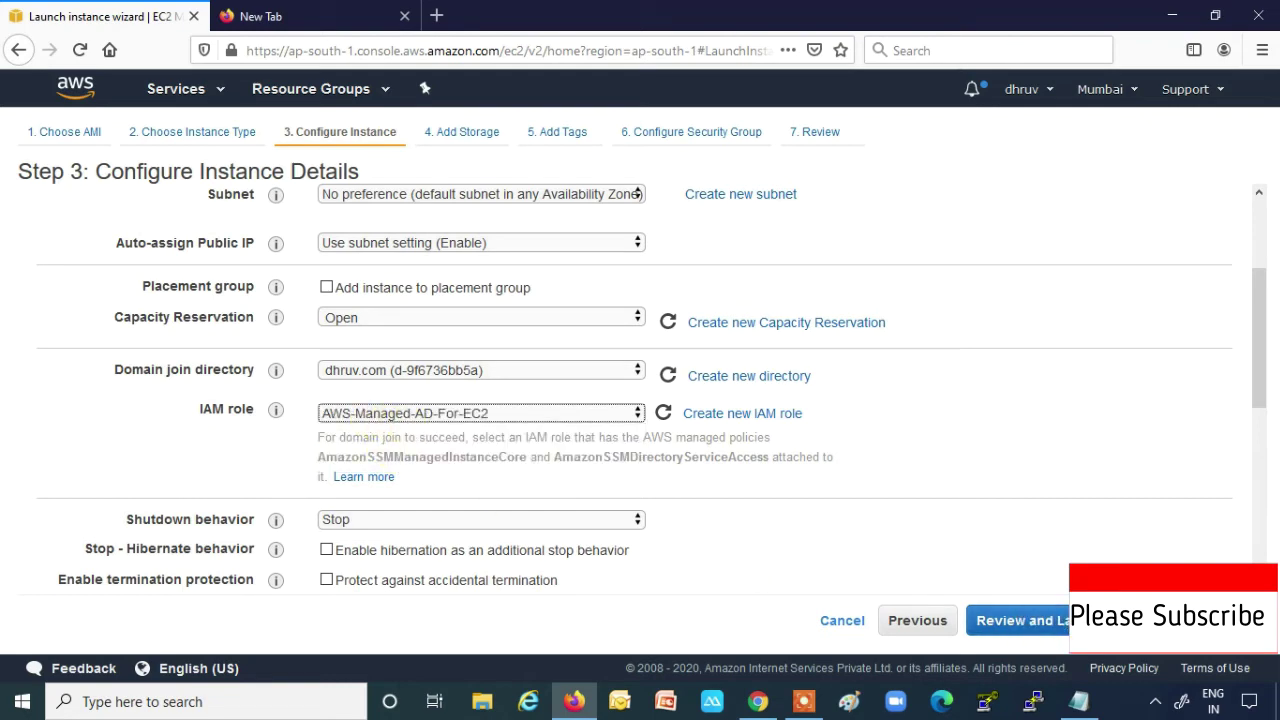
Accept the default storage without adding tags, and name the new security group Auto-Join-EC2
{"action": "left_click", "coordinate": [1180, 620]}
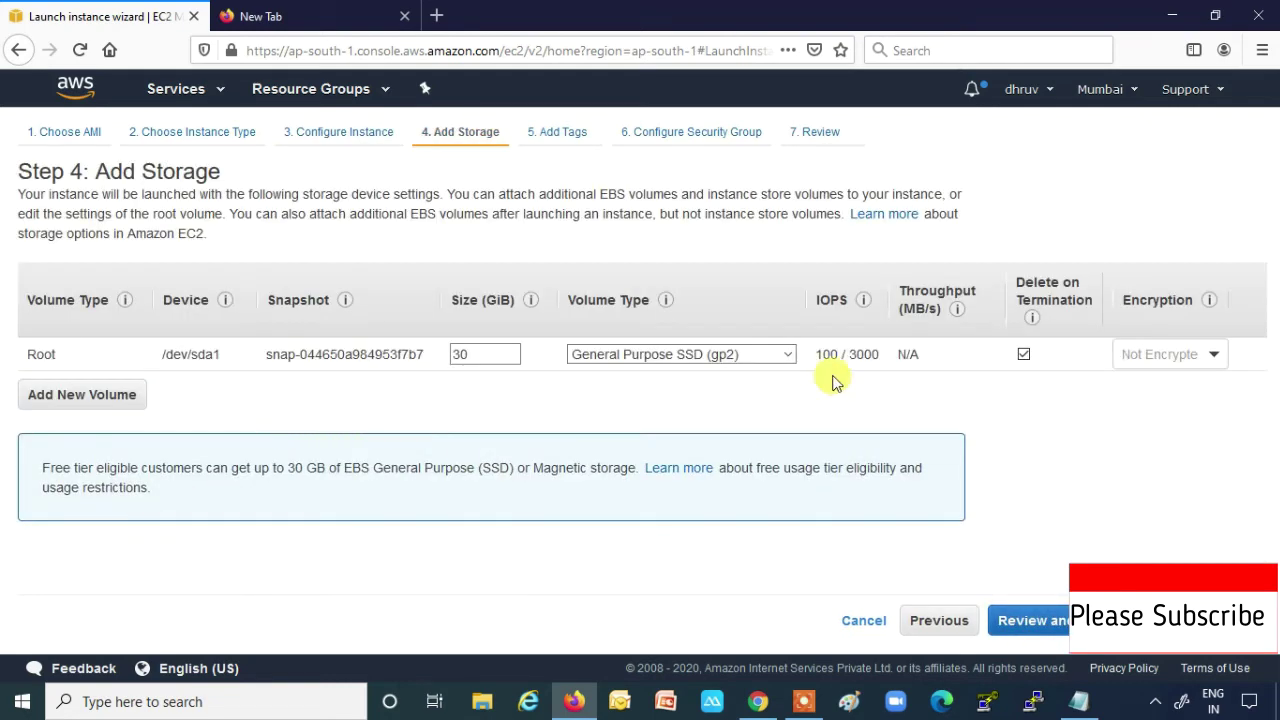
{"action": "left_click", "coordinate": [1170, 620]}
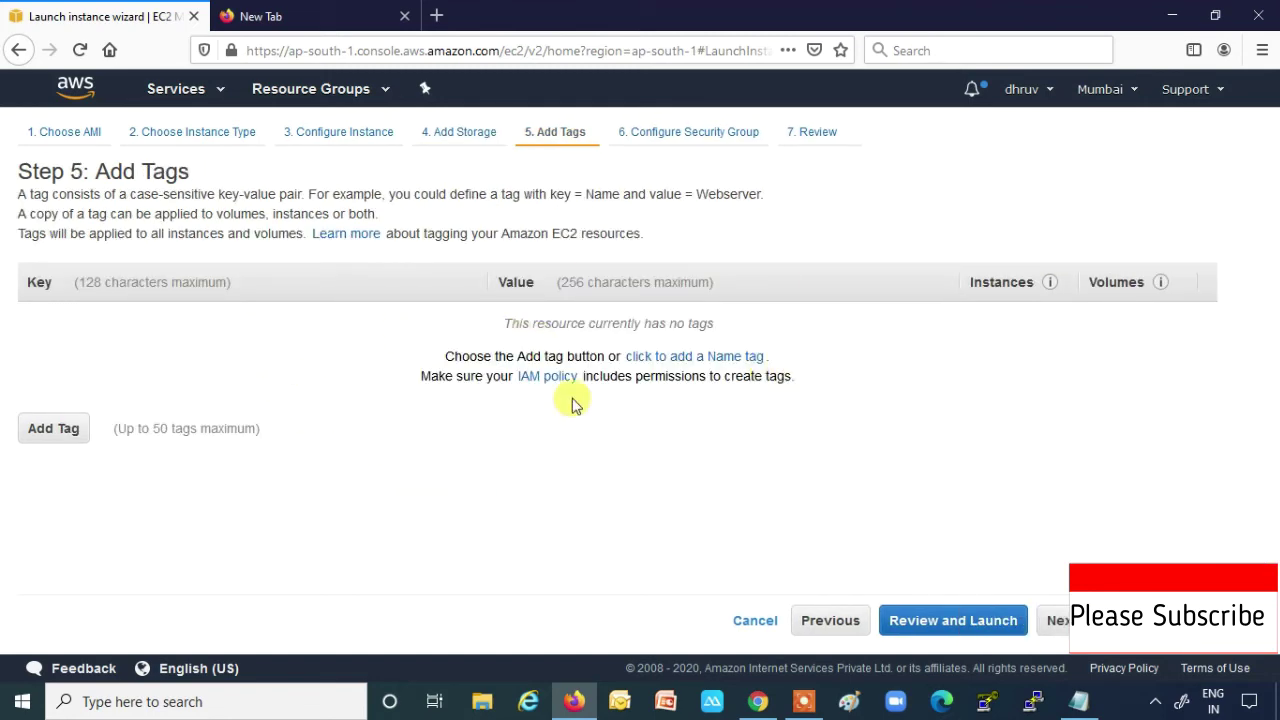
{"action": "left_click", "coordinate": [1110, 620]}
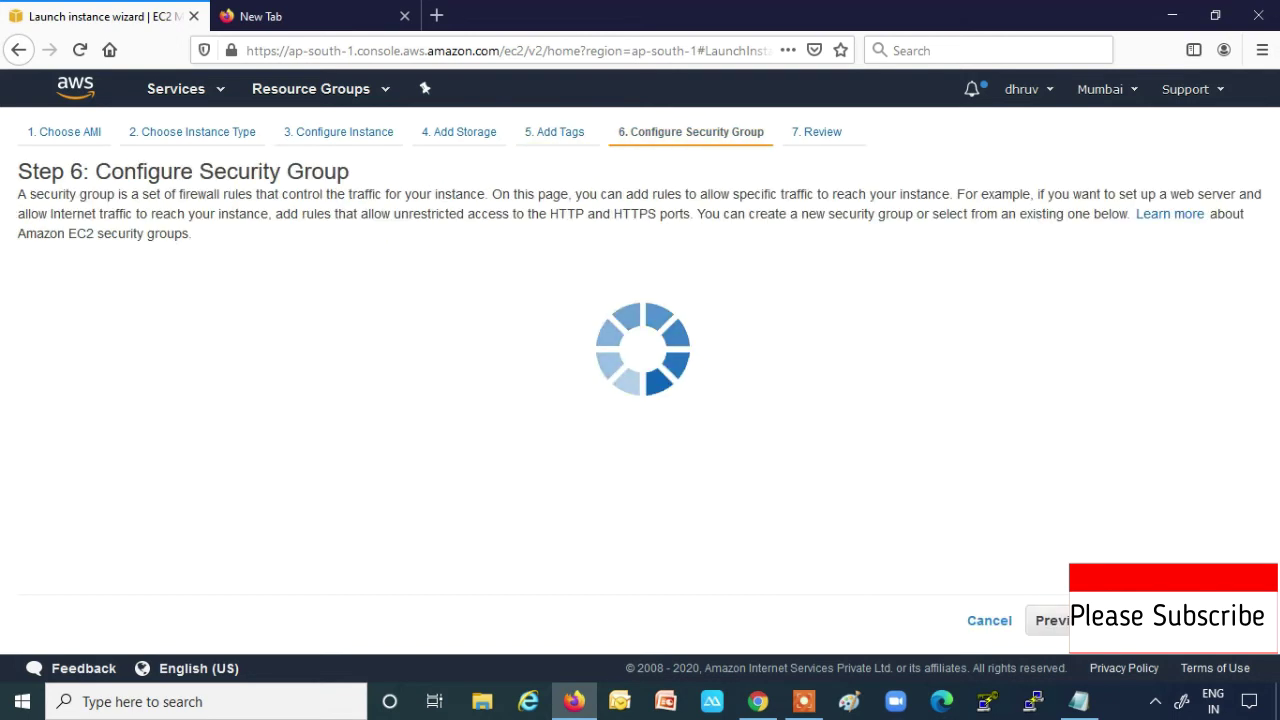
{"action": "left_click_drag", "start_coordinate": [408, 330], "coordinate": [250, 332]}
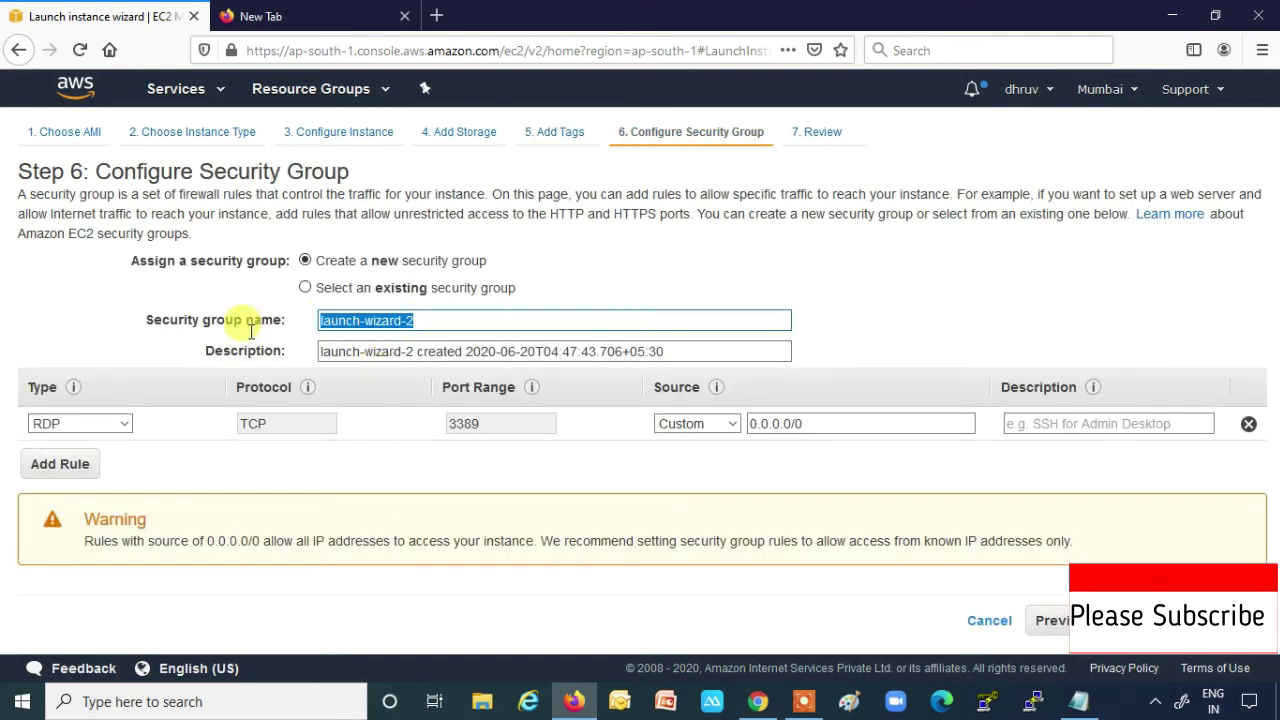
{"action": "type", "text": "Auto-Join-Ec2"}
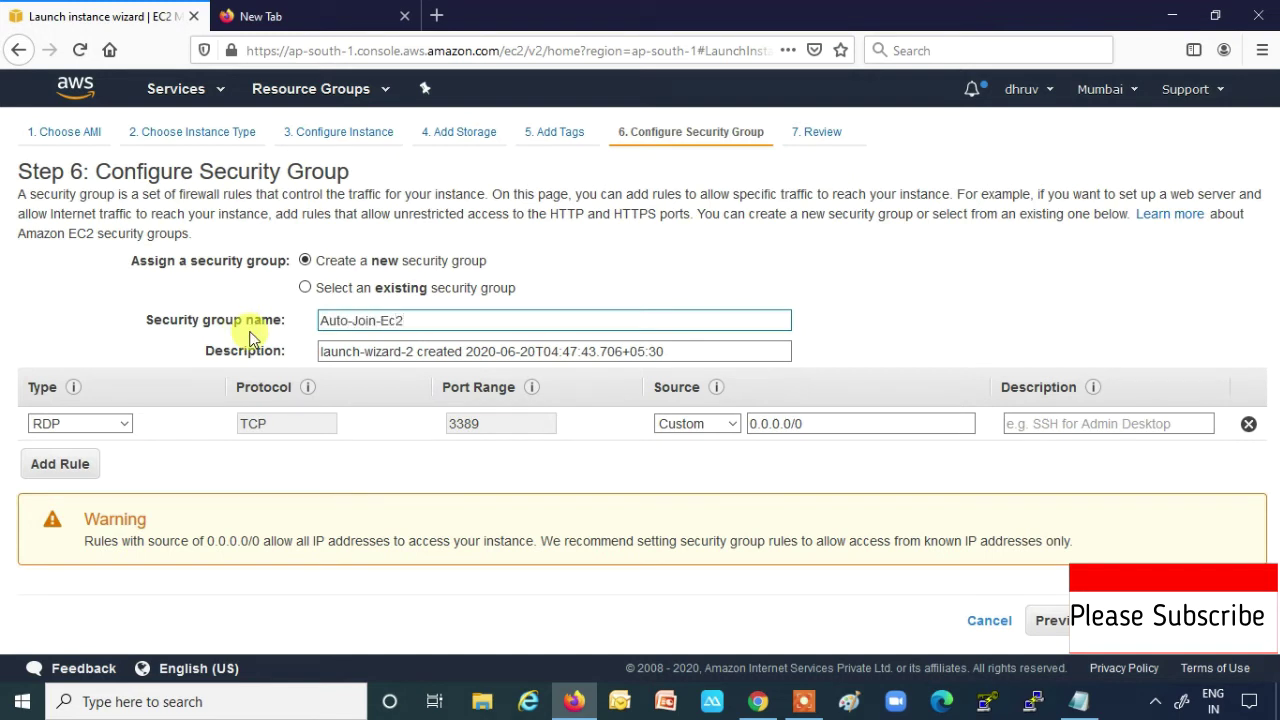
{"action": "key", "text": "BackSpace"}
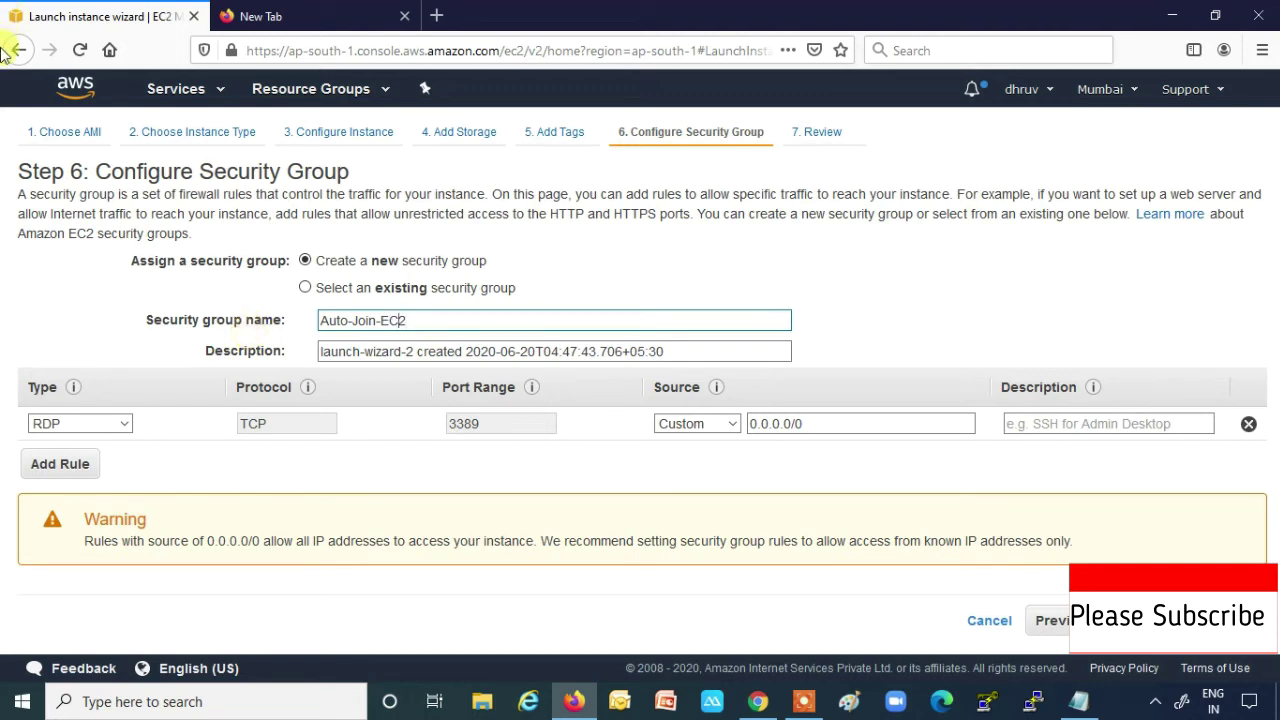
Change the security group's RDP rule to All traffic and proceed to the launch review
{"action": "left_click", "coordinate": [124, 424]}
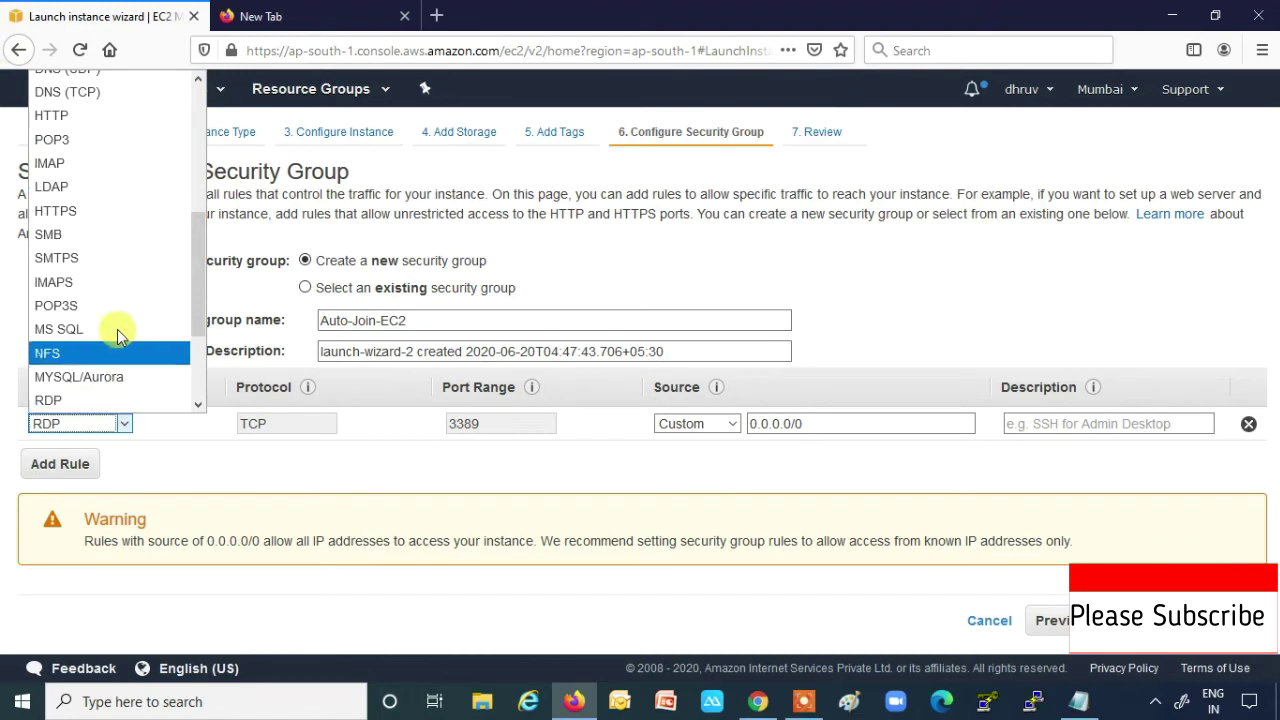
{"action": "scroll", "coordinate": [101, 131], "scroll_direction": "up", "scroll_amount": 2}
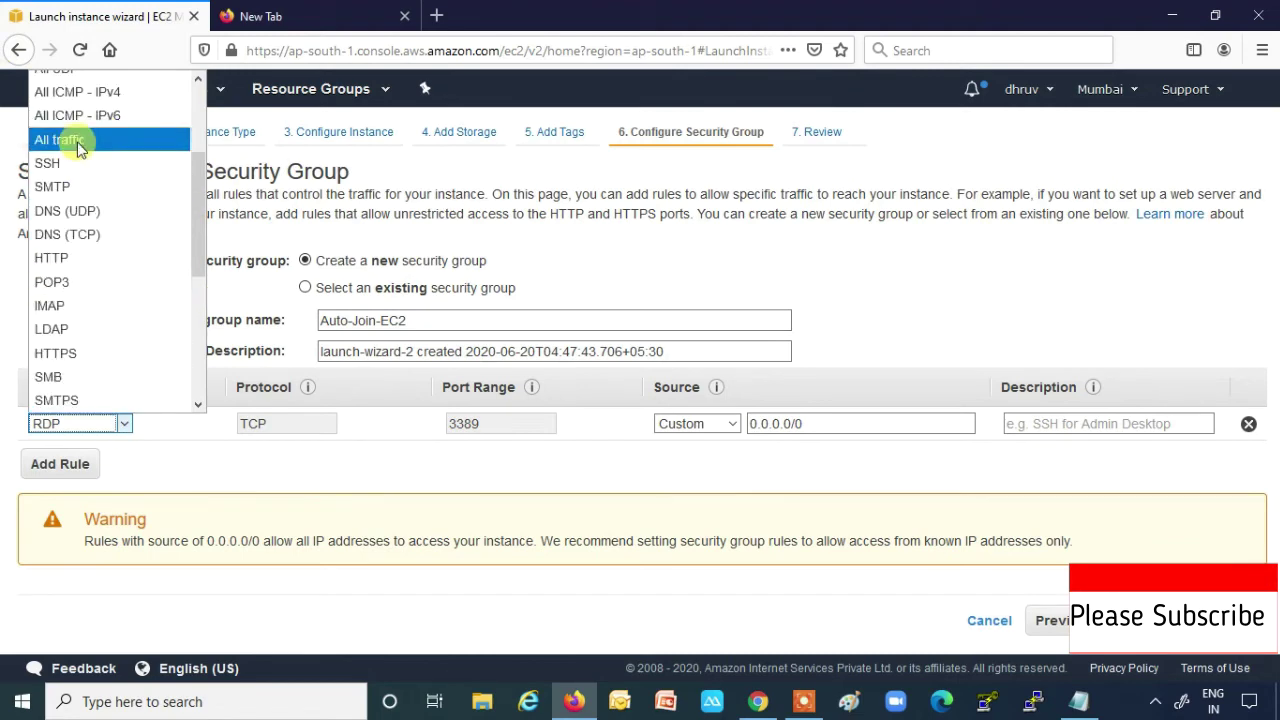
{"action": "left_click", "coordinate": [76, 139]}
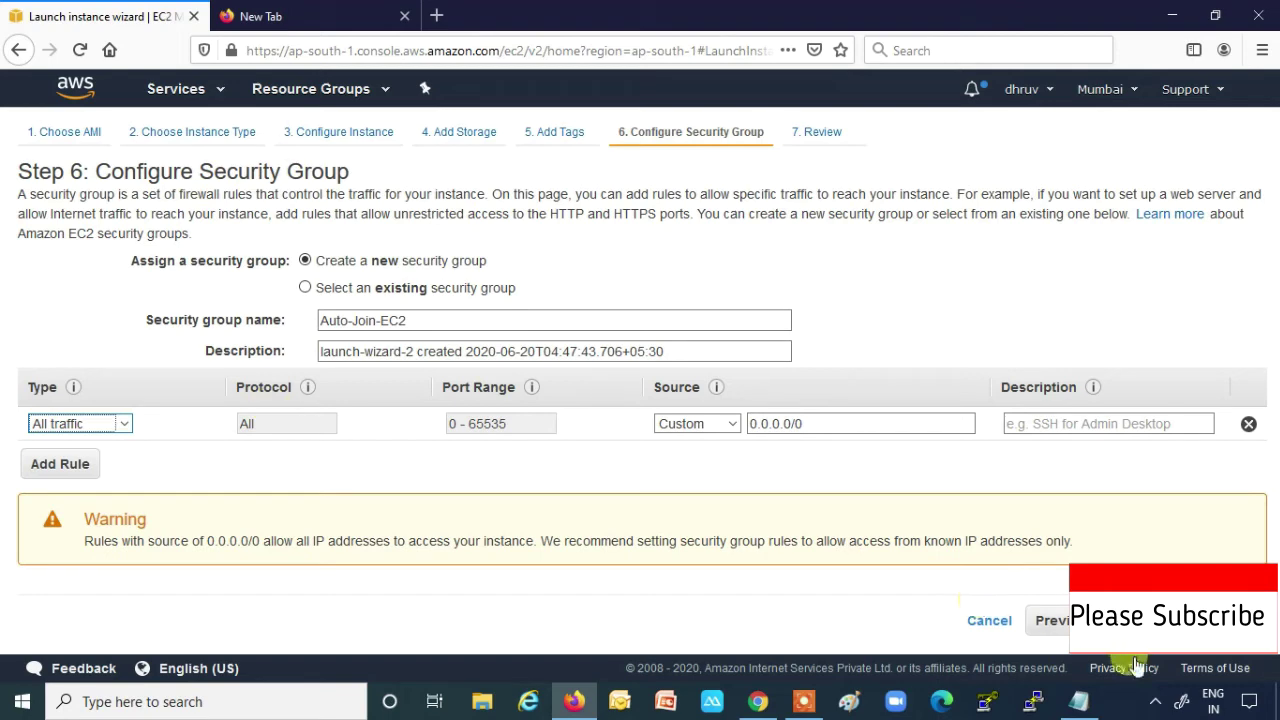
{"action": "left_click", "coordinate": [1170, 620]}
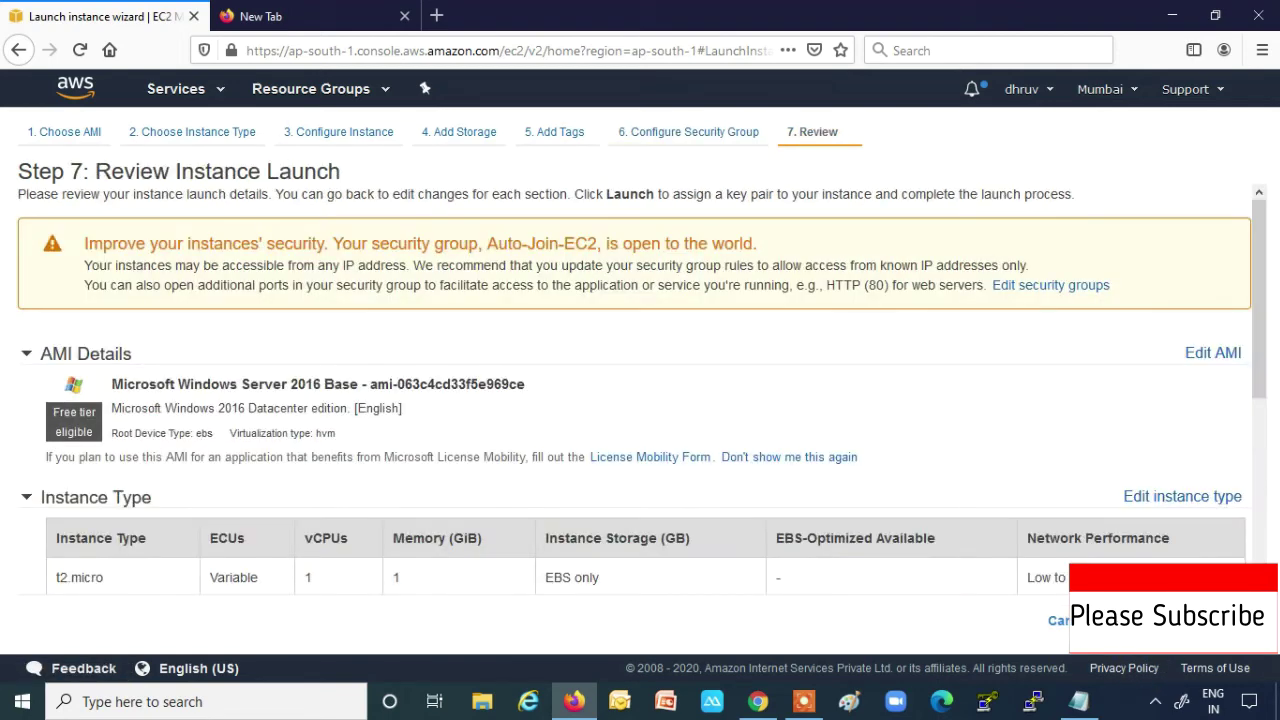
Create a new key pair named Auto-Join for the launch and save its private key file
{"action": "left_click", "coordinate": [1210, 620]}
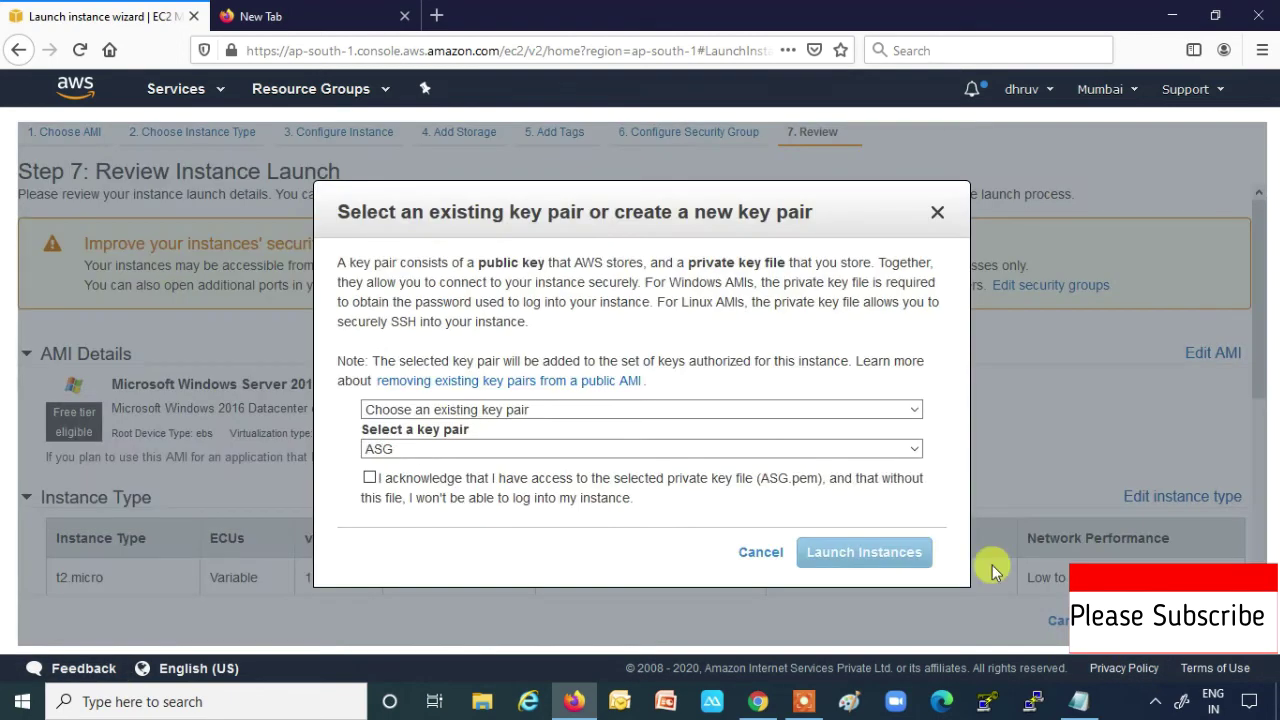
{"action": "left_click", "coordinate": [424, 416]}
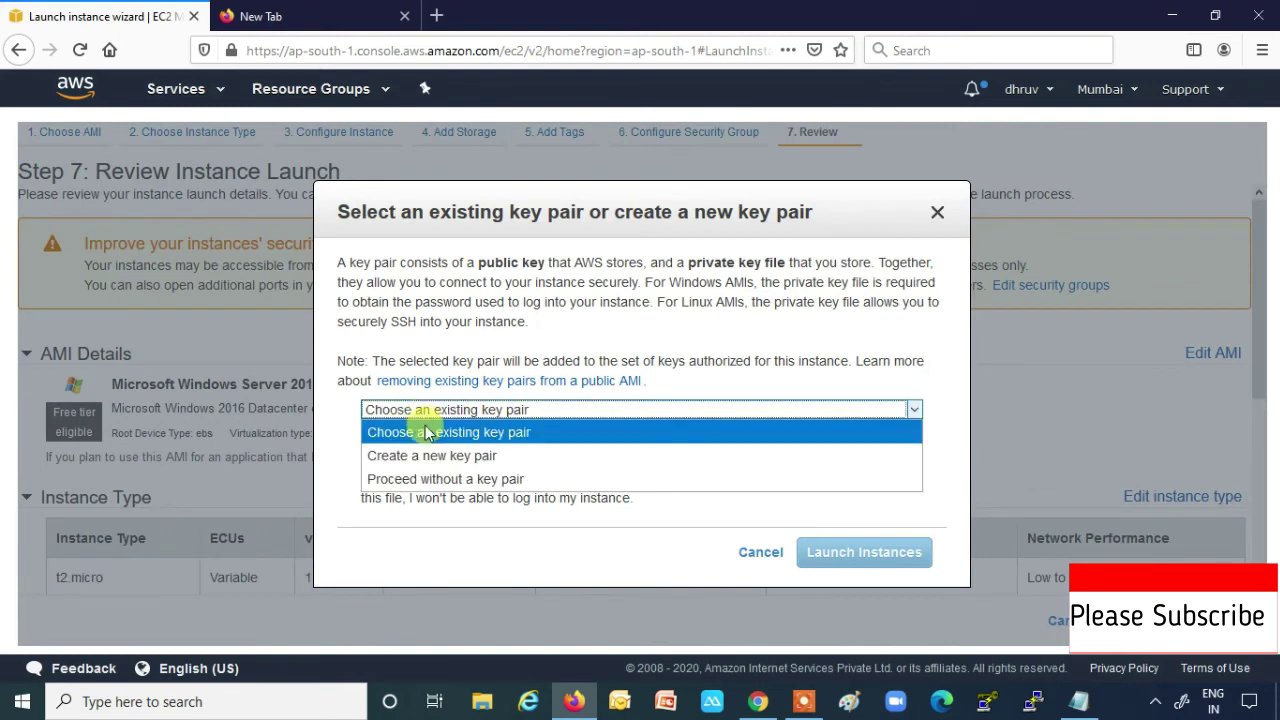
{"action": "left_click", "coordinate": [430, 453]}
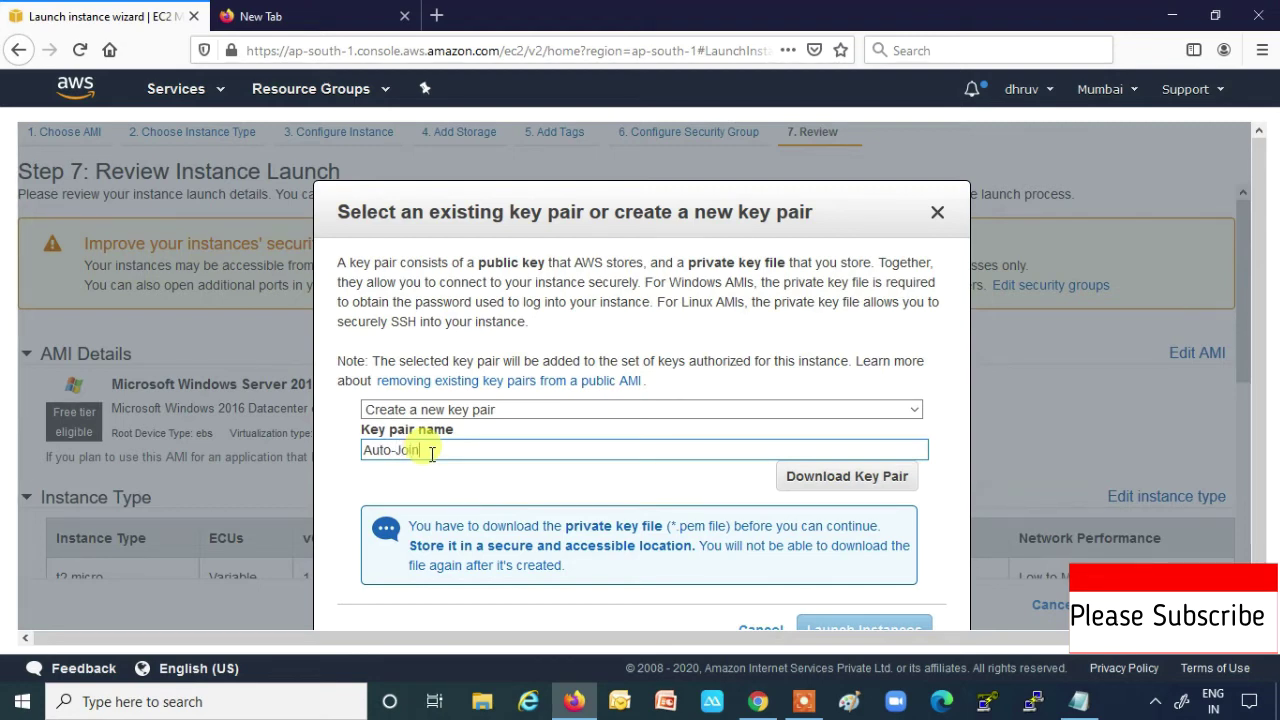
{"action": "left_click", "coordinate": [822, 478]}
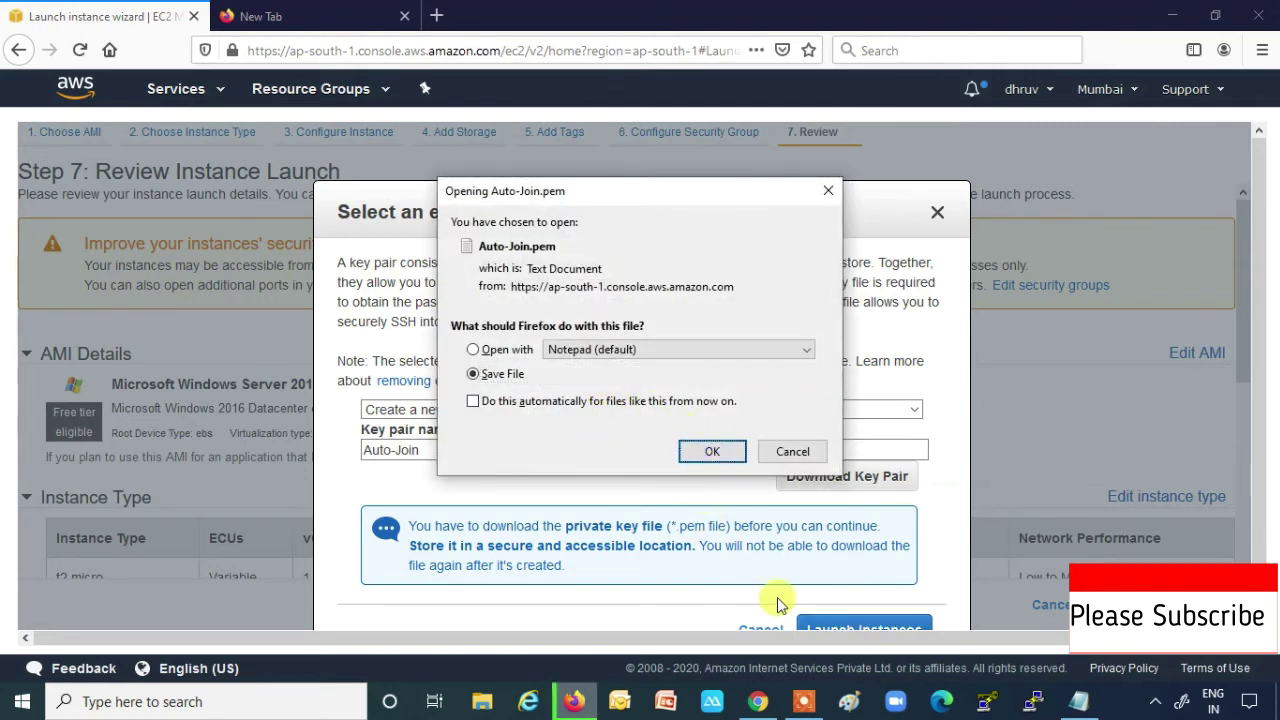
{"action": "key", "text": "Return"}
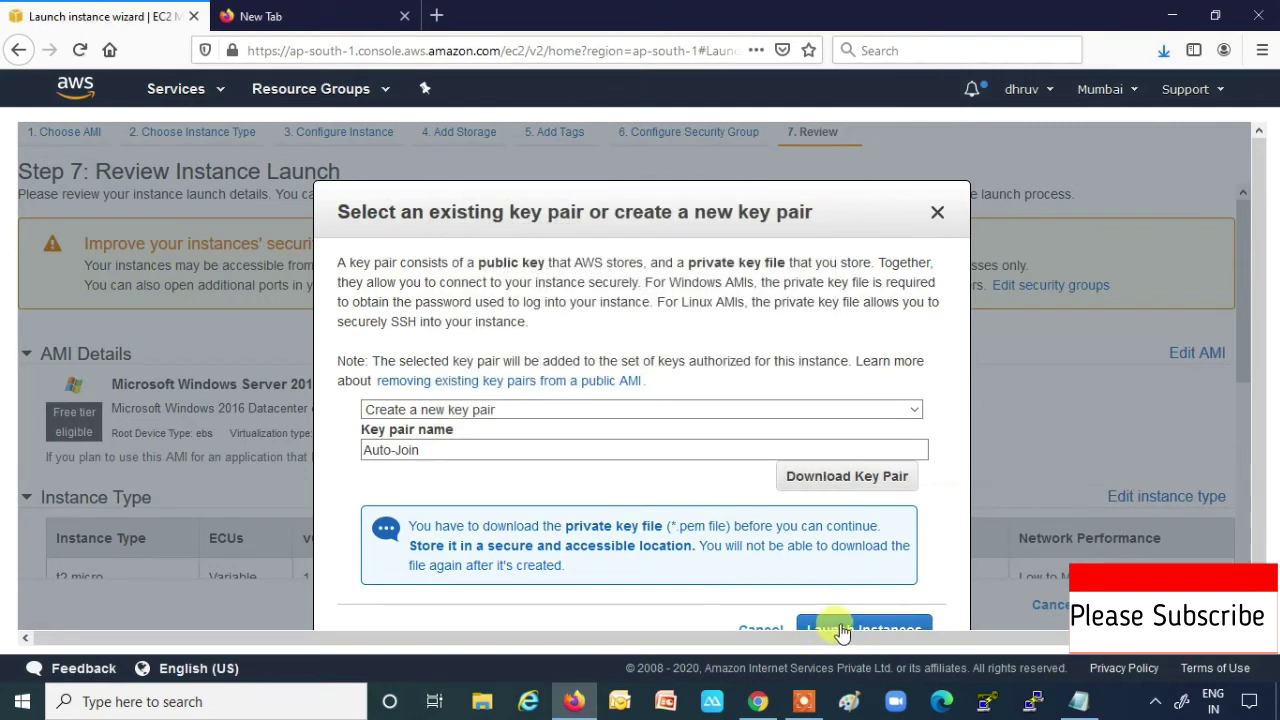
Launch the instance and follow its domain join progress on the launch status page
{"action": "left_click", "coordinate": [841, 630]}
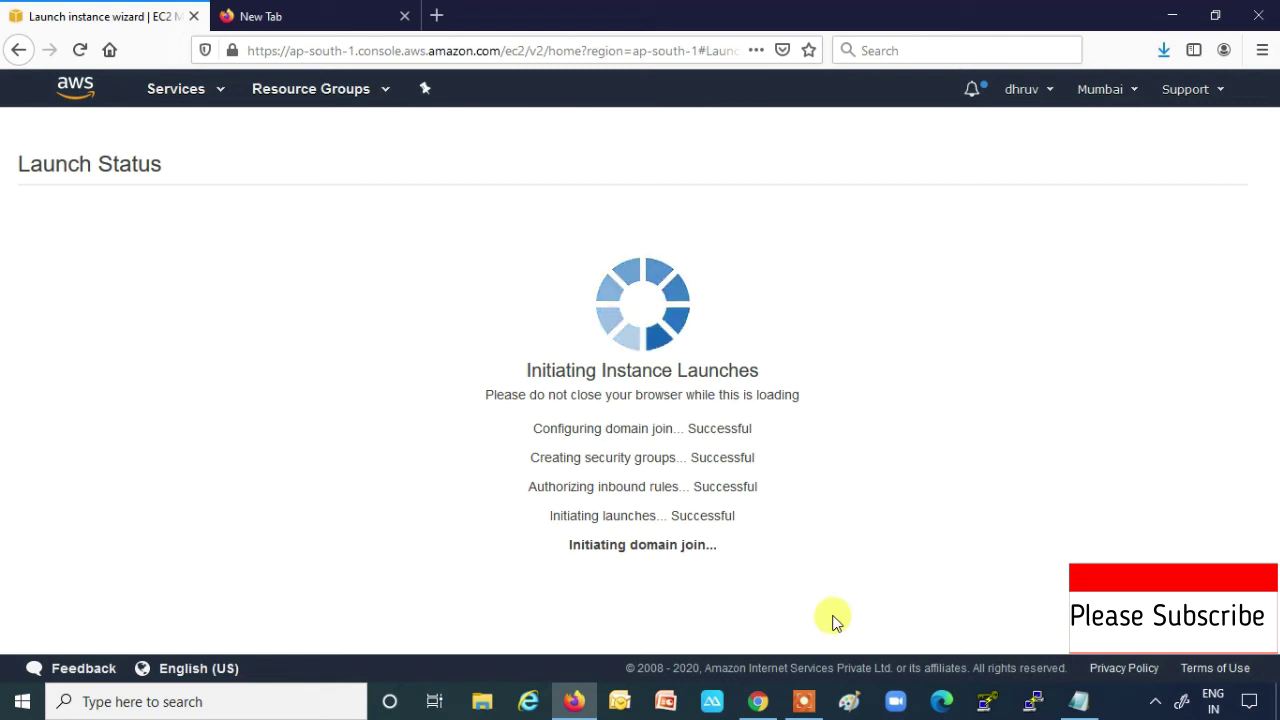
{"action": "left_click_drag", "start_coordinate": [566, 545], "coordinate": [720, 553]}
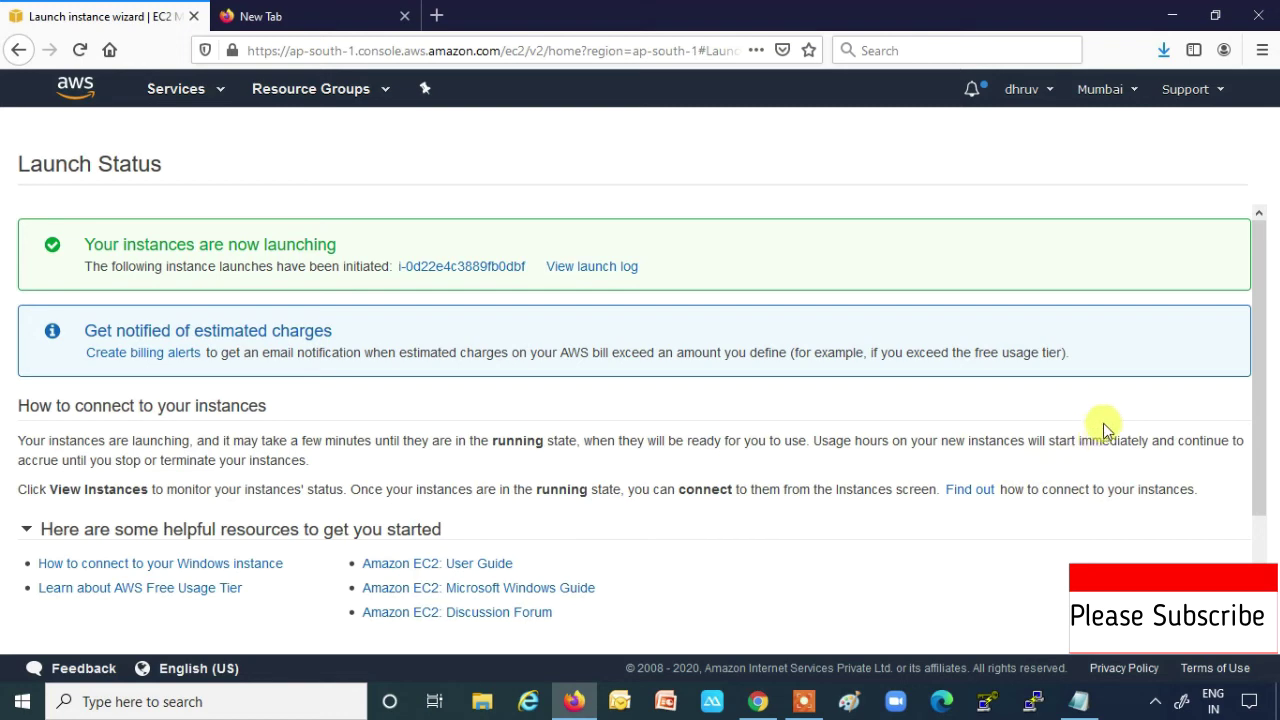
{"action": "mouse_move", "coordinate": [1263, 268]}
{"action": "left_mouse_down"}
{"action": "mouse_move", "coordinate": [1266, 380]}
{"action": "mouse_move", "coordinate": [1258, 229]}
{"action": "mouse_move", "coordinate": [1262, 243]}
{"action": "left_mouse_up"}
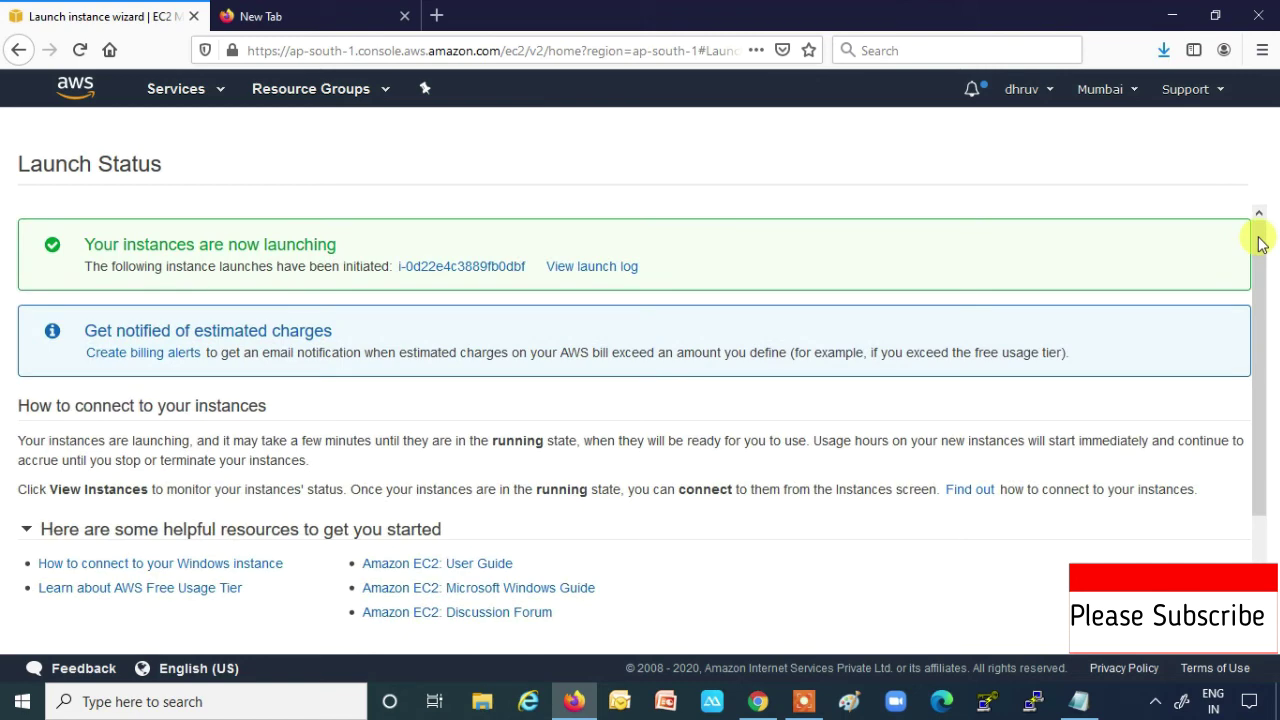